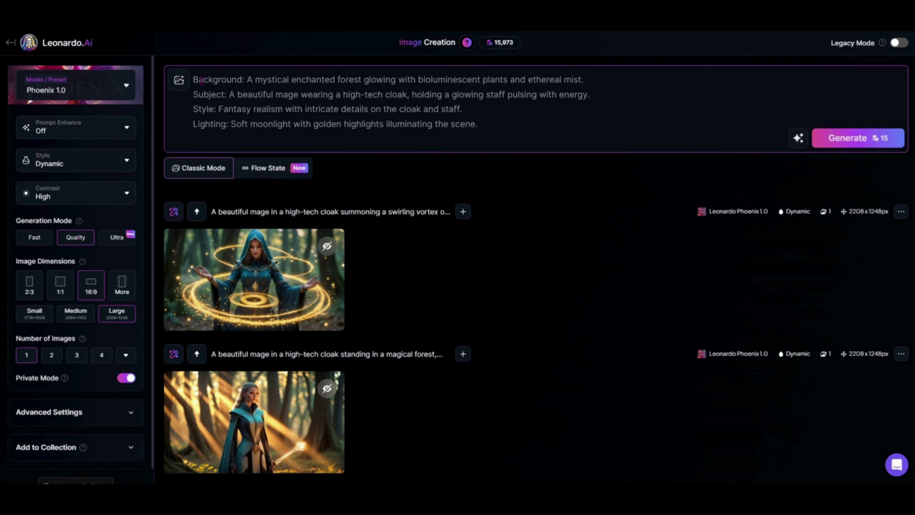
Step: Review the structured prompt line by line, highlighting its Background, Subject, Style and Lighting parts
{"action": "left_click_drag", "start_coordinate": [197, 77], "coordinate": [593, 80]}
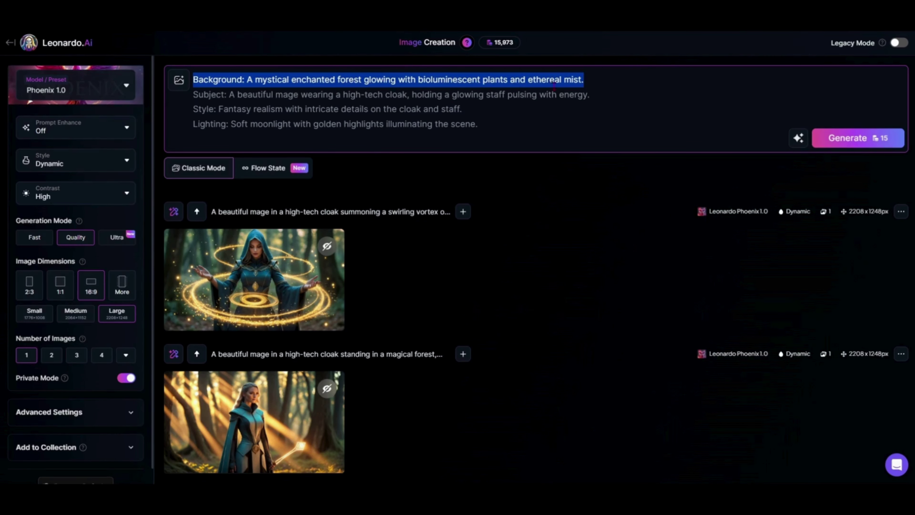
{"action": "left_click_drag", "start_coordinate": [194, 95], "coordinate": [590, 95]}
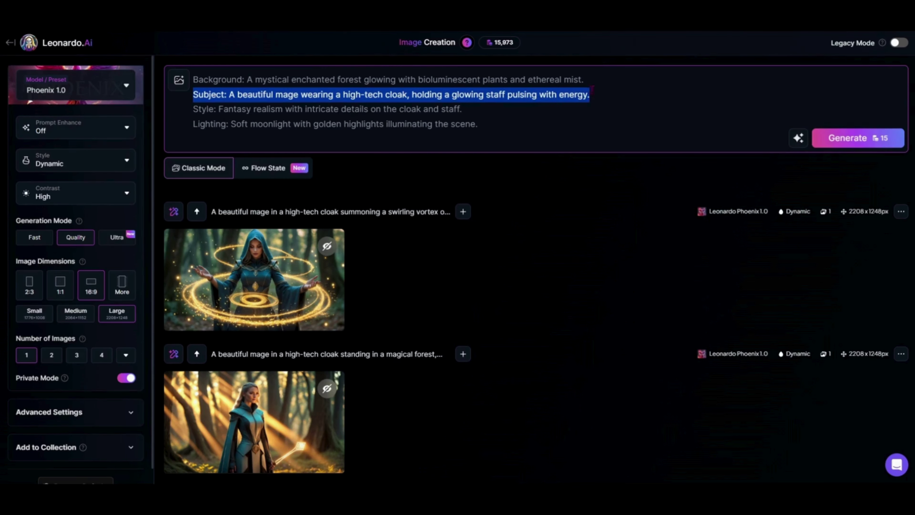
{"action": "left_click", "coordinate": [192, 110]}
{"action": "left_click_drag", "start_coordinate": [192, 110], "coordinate": [477, 115]}
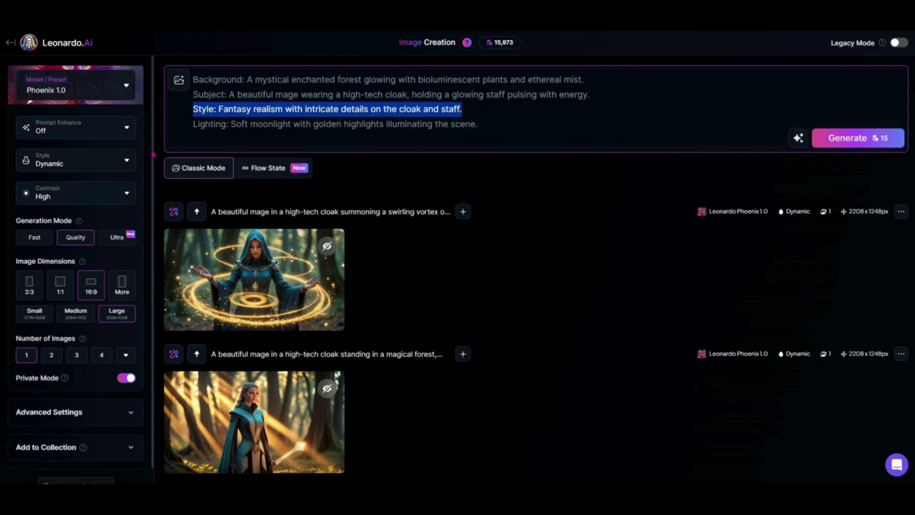
{"action": "left_click", "coordinate": [190, 125]}
{"action": "left_click_drag", "start_coordinate": [190, 125], "coordinate": [455, 126]}
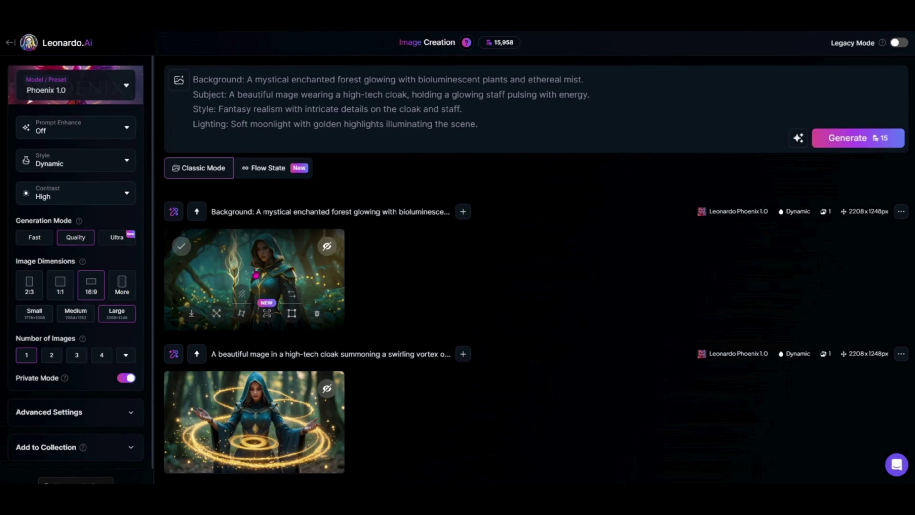
Step: Enlarge the image generated from the structured prompt to examine its details, then close the preview
{"action": "left_click", "coordinate": [260, 266]}
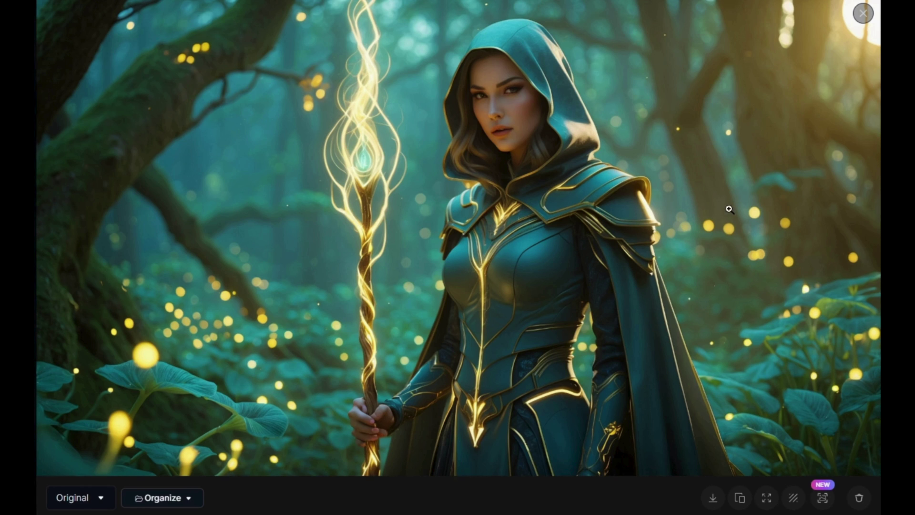
{"action": "left_click", "coordinate": [863, 13]}
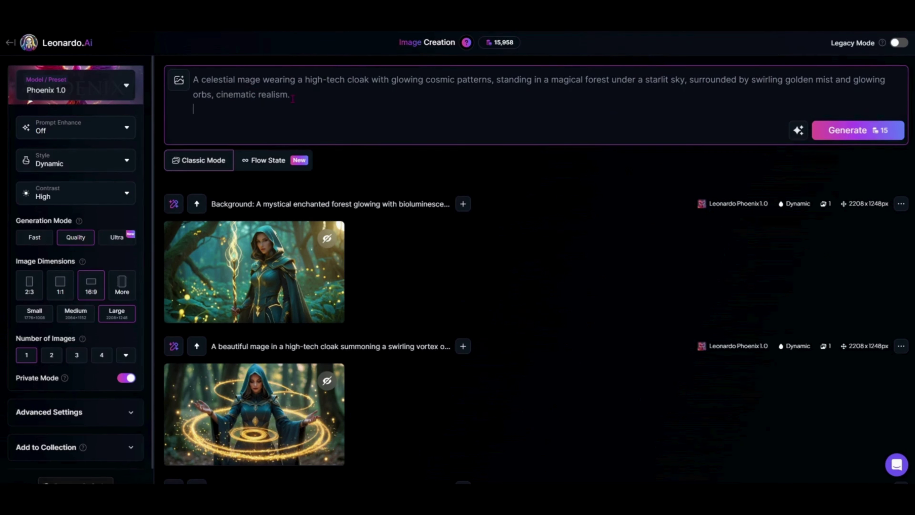
Step: Generate the celestial mage prompt in the Cinematic style and close the enlarged result
{"action": "left_click", "coordinate": [105, 169]}
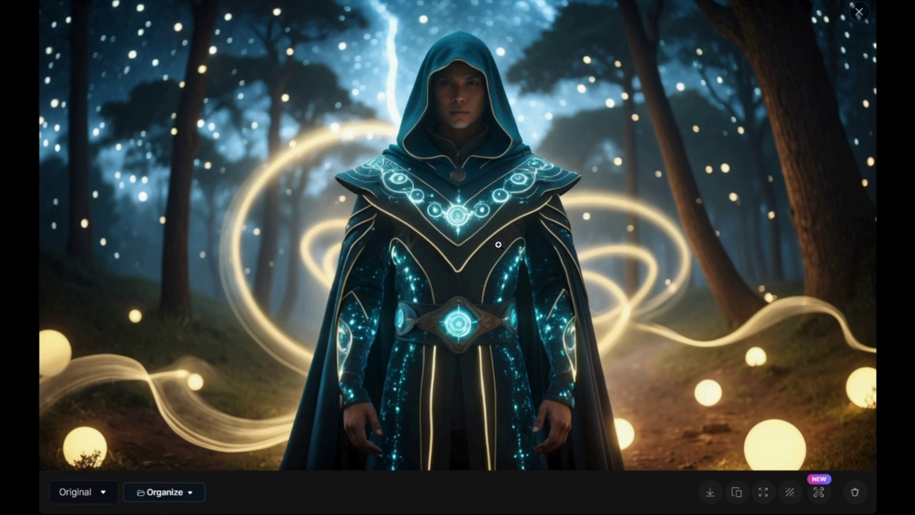
{"action": "left_click", "coordinate": [860, 12]}
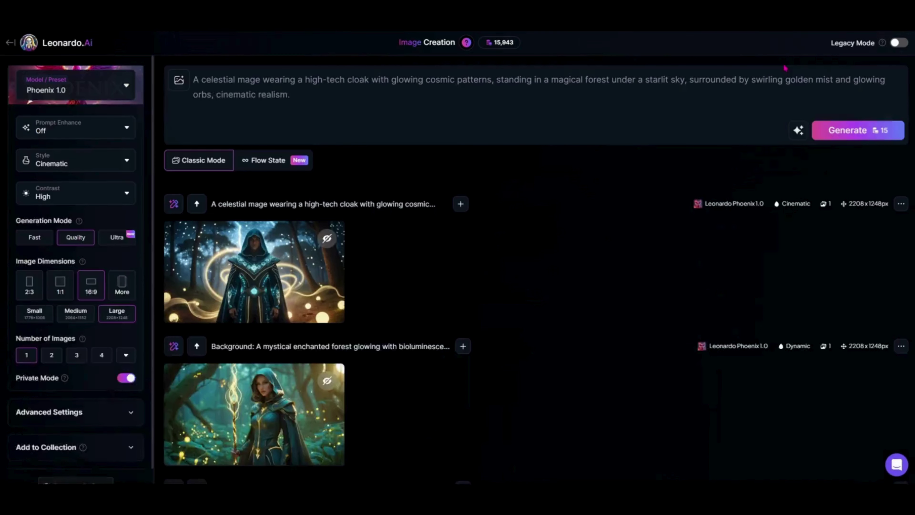
Step: Set the style to Dynamic and generate the celestial mage image with Phoenix 1.0
{"action": "left_click", "coordinate": [75, 166]}
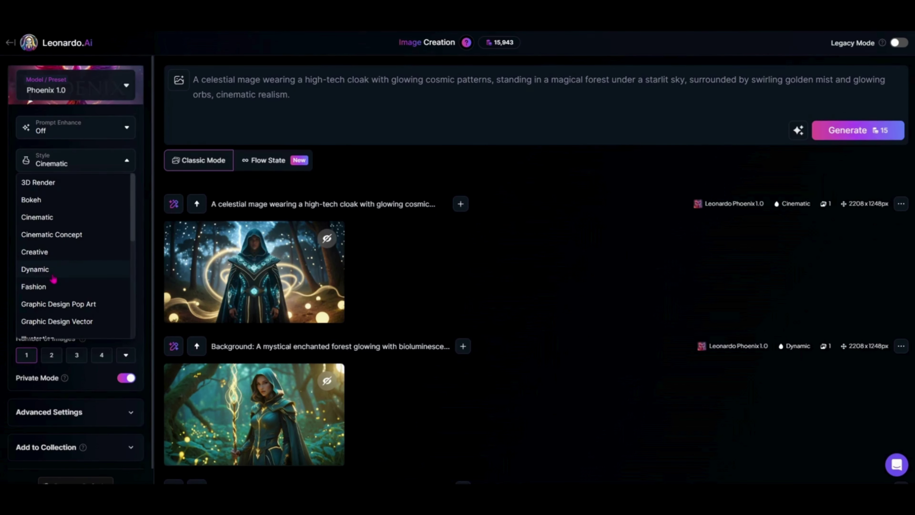
{"action": "left_click", "coordinate": [43, 271]}
{"action": "left_click", "coordinate": [852, 129]}
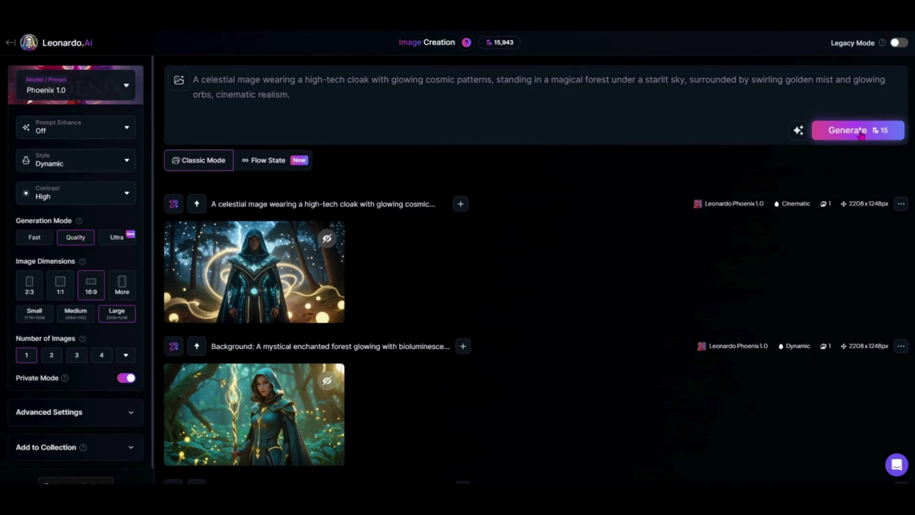
Step: Switch the model to Cinematic Kino and generate the celestial mage image
{"action": "left_click", "coordinate": [49, 91]}
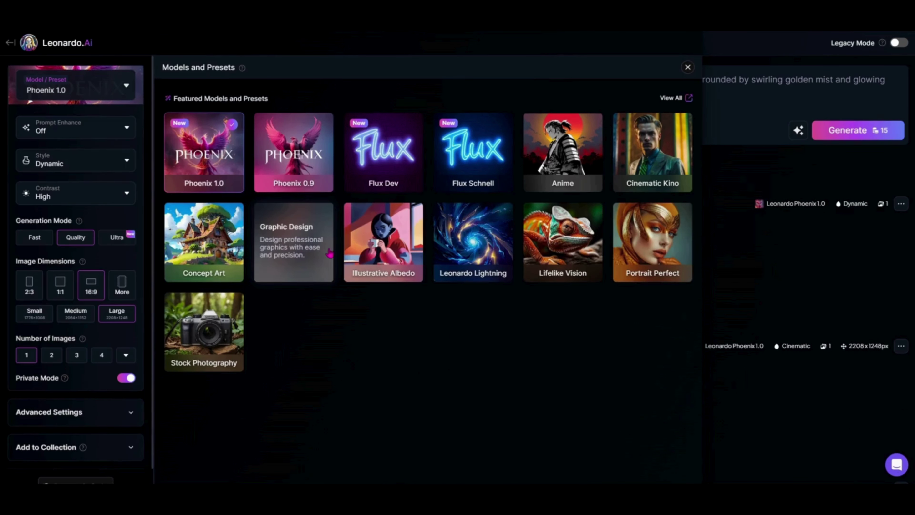
{"action": "mouse_move", "coordinate": [556, 234]}
{"action": "left_click", "coordinate": [635, 144]}
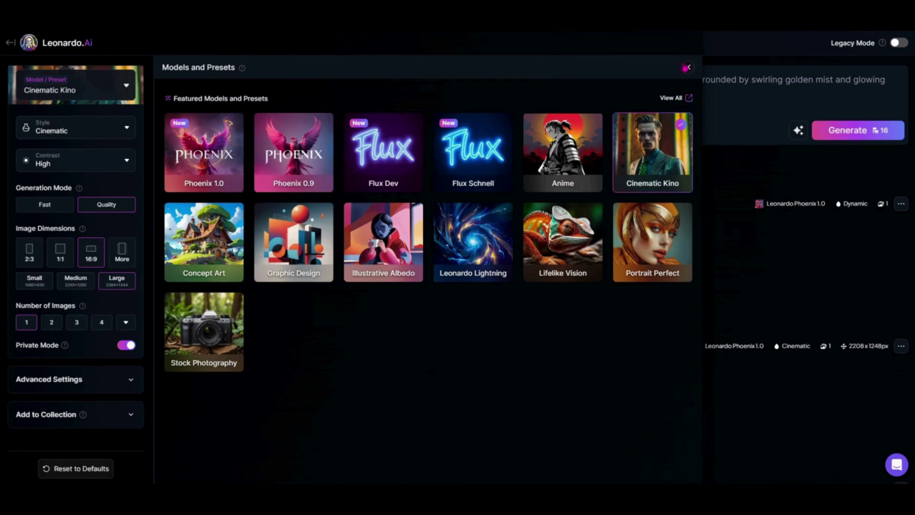
{"action": "left_click", "coordinate": [687, 68]}
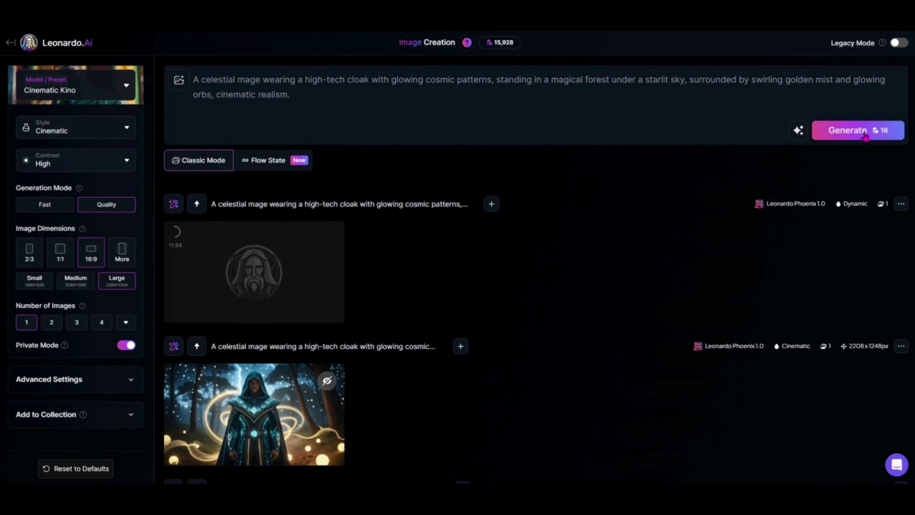
{"action": "left_click", "coordinate": [849, 130]}
Step: Generate the celestial mage prompt with Flux Dev in the Creative style, and again with the Anime preset in Quality mode
{"action": "left_click", "coordinate": [84, 87]}
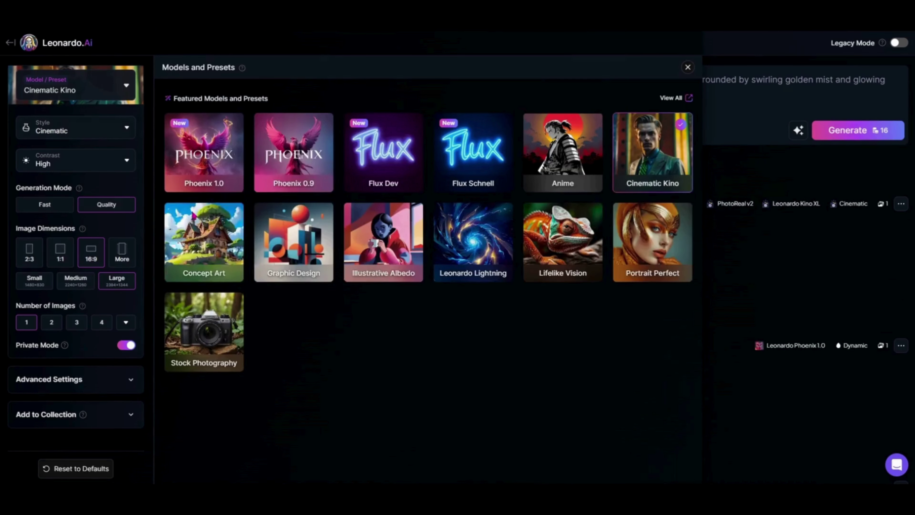
{"action": "left_click", "coordinate": [392, 165]}
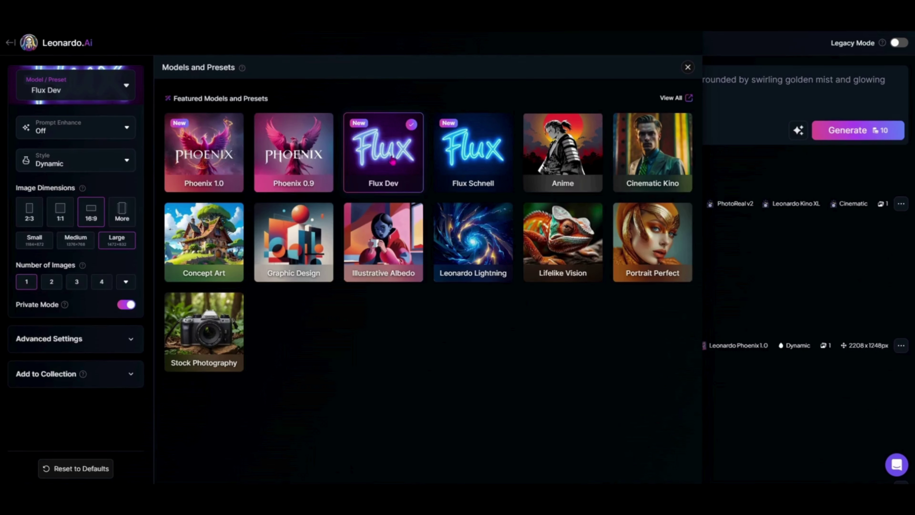
{"action": "left_click", "coordinate": [77, 160]}
{"action": "left_click", "coordinate": [78, 235]}
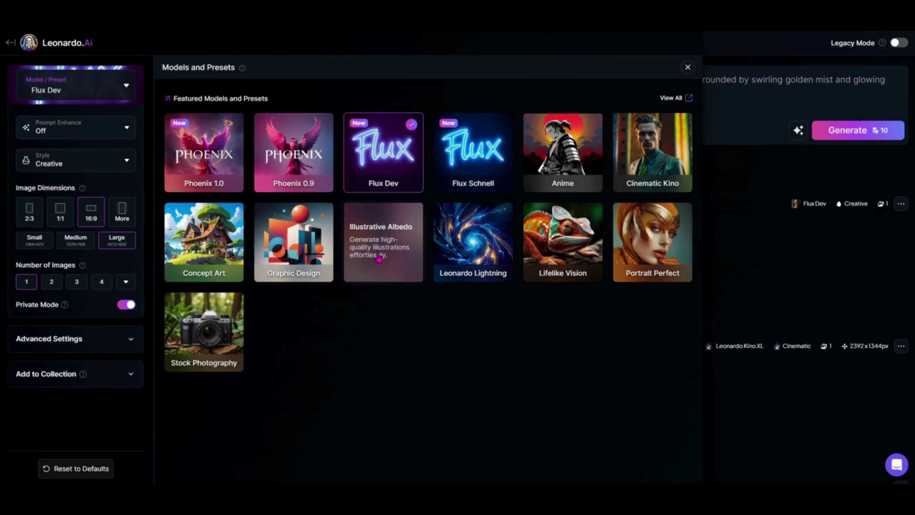
{"action": "left_click", "coordinate": [564, 141]}
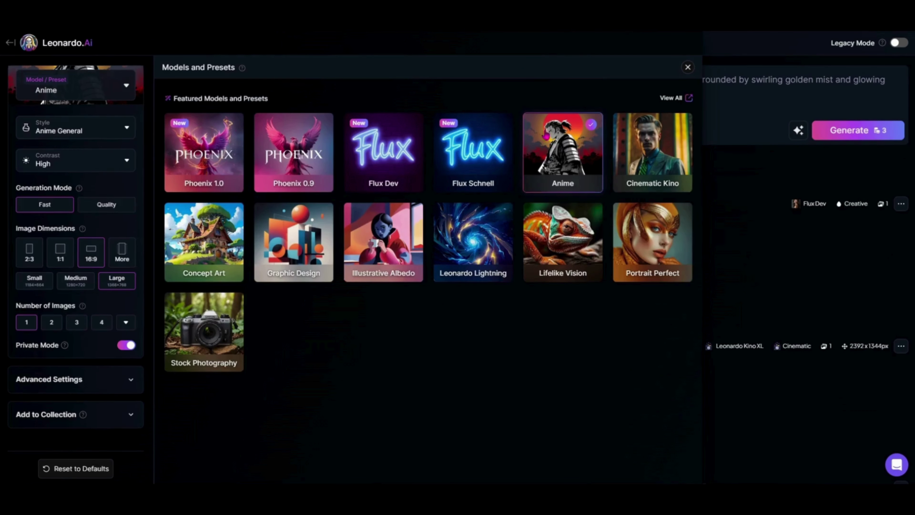
Step: Enlarge the Phoenix Cinematic, Phoenix Dynamic and Cinematic Kino results in turn to compare how each model renders the celestial mage
{"action": "scroll", "coordinate": [468, 281], "scroll_direction": "down", "scroll_amount": 3}
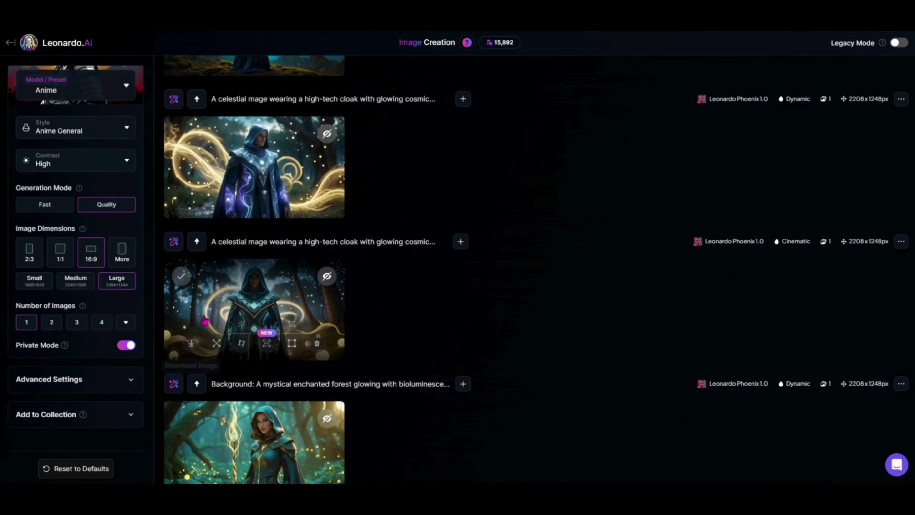
{"action": "left_click", "coordinate": [267, 298]}
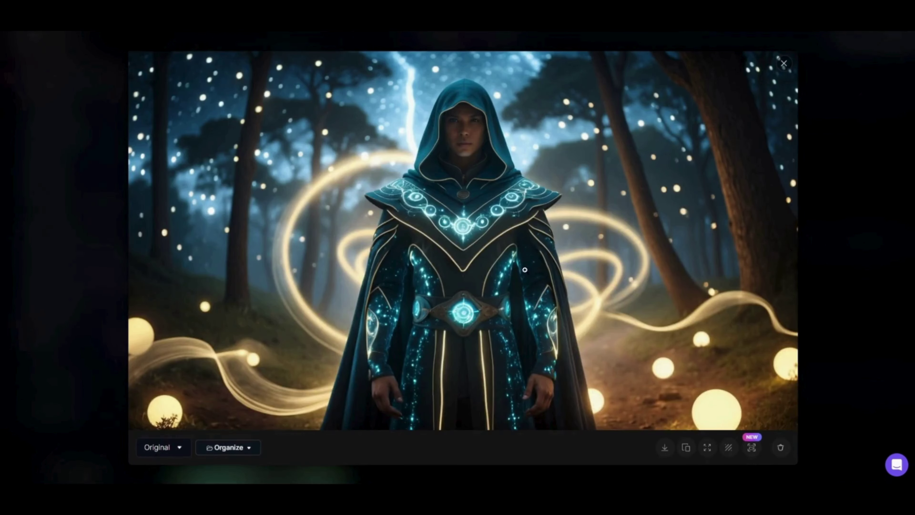
{"action": "left_click", "coordinate": [71, 277]}
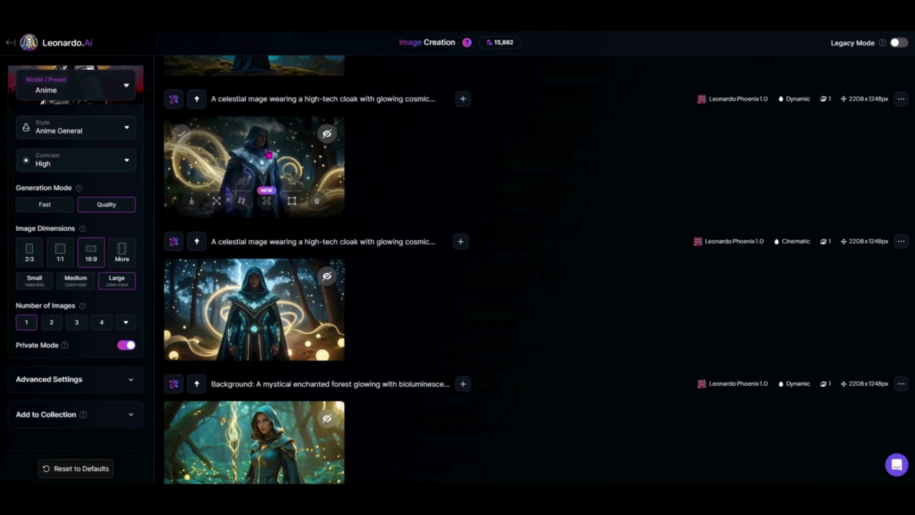
{"action": "left_click", "coordinate": [269, 155]}
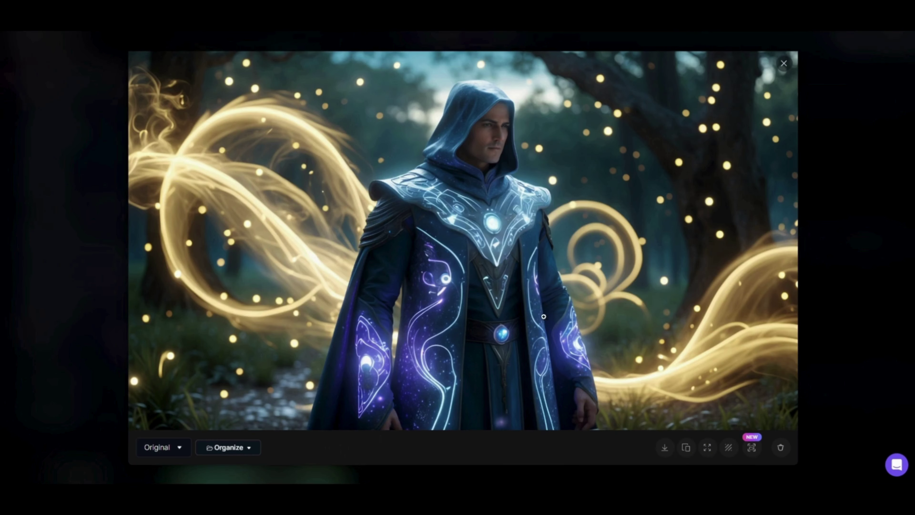
{"action": "key", "text": "Right"}
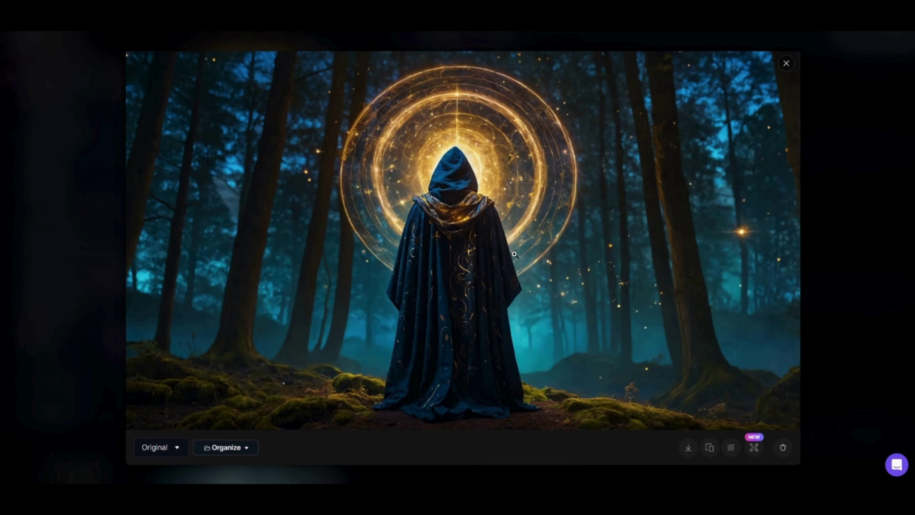
{"action": "left_click", "coordinate": [783, 68]}
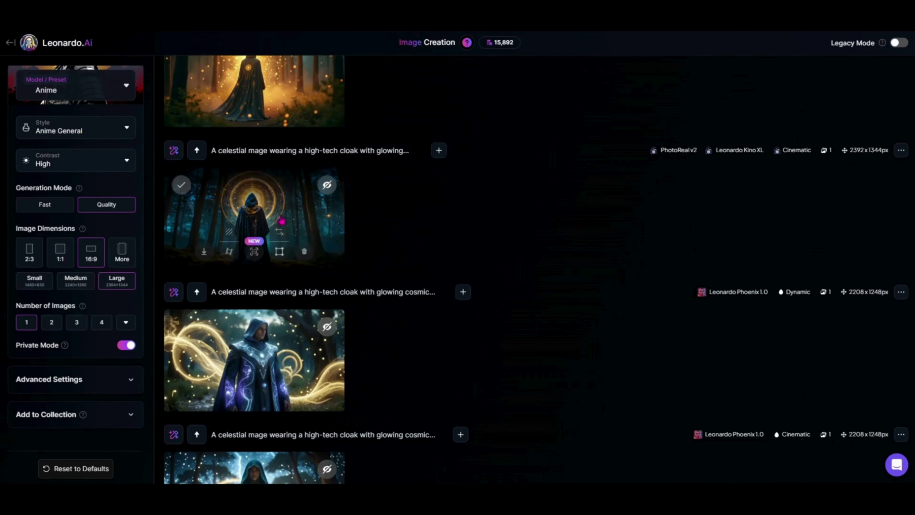
{"action": "left_click", "coordinate": [254, 240]}
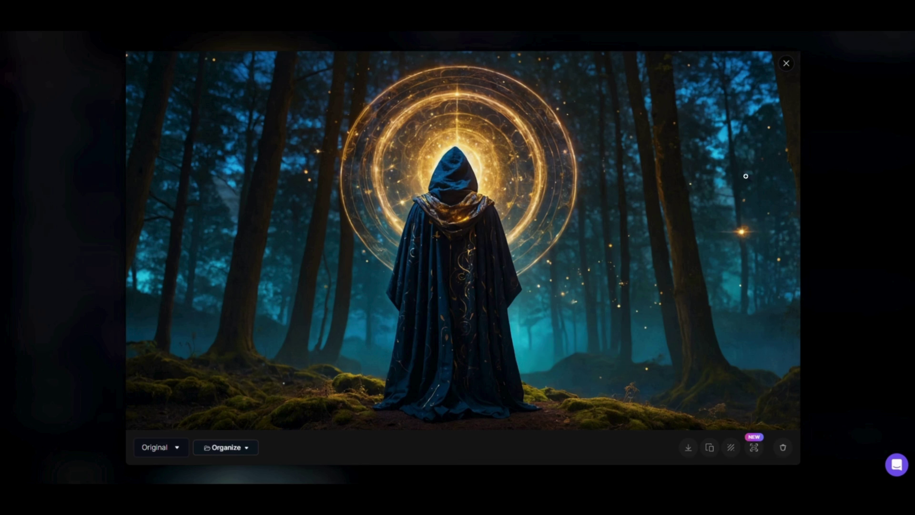
{"action": "left_click", "coordinate": [786, 63]}
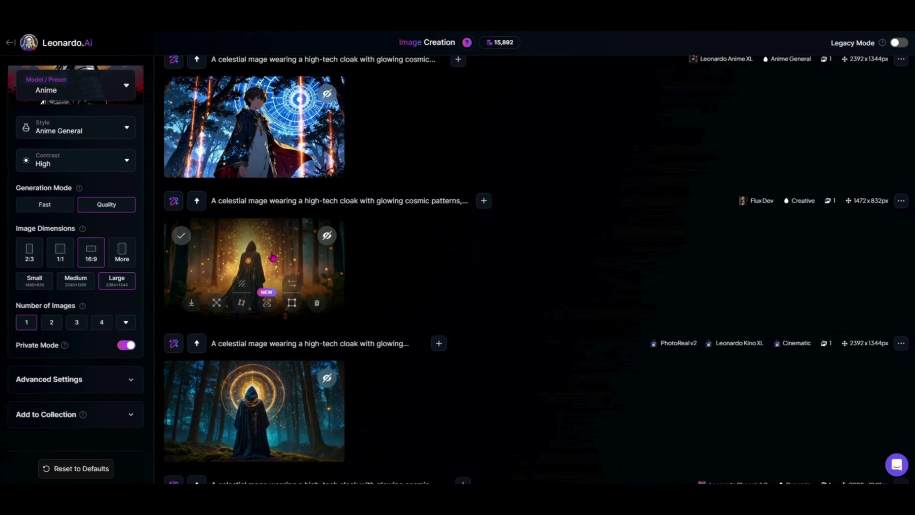
Step: Enlarge the Flux Dev and Anime results one after the other to examine their rendering of the same prompt
{"action": "left_click", "coordinate": [248, 240]}
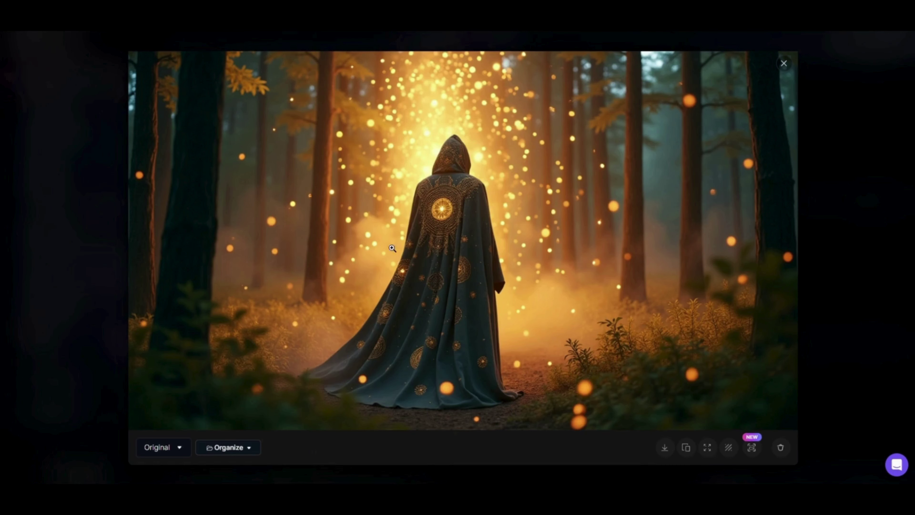
{"action": "key", "text": "Escape"}
{"action": "left_click", "coordinate": [272, 251]}
{"action": "left_click", "coordinate": [784, 63]}
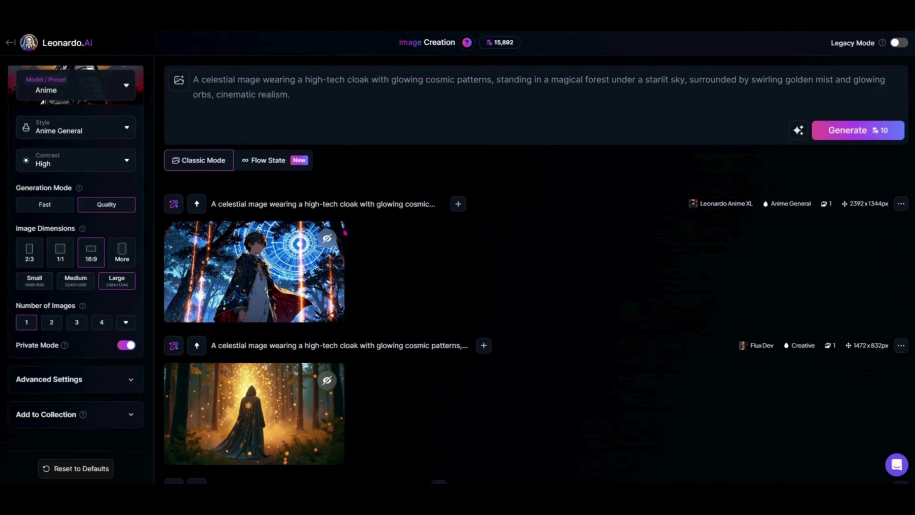
{"action": "left_click", "coordinate": [254, 270]}
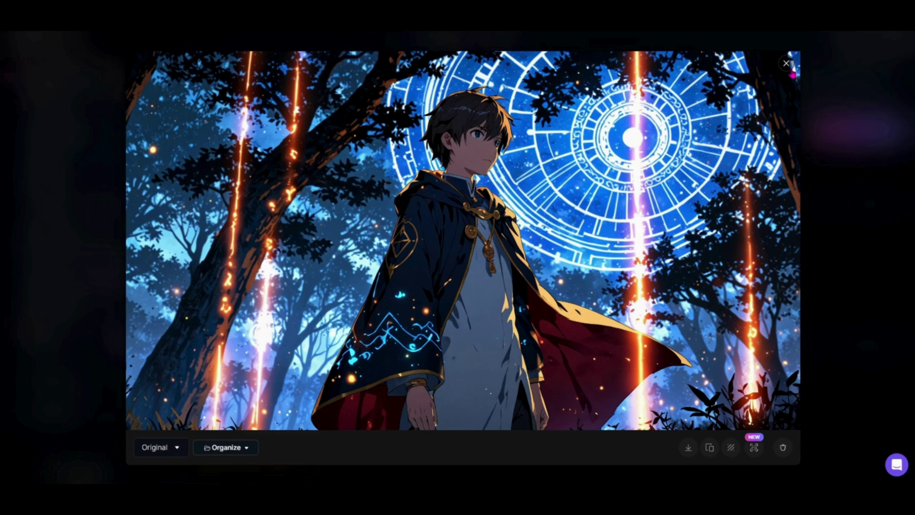
{"action": "left_click", "coordinate": [787, 63]}
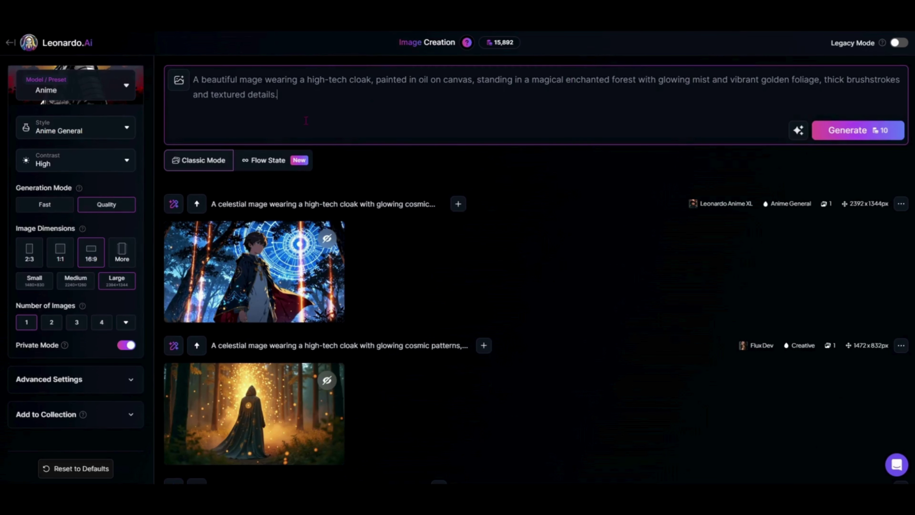
Step: Switch the model to Phoenix 1.0 and generate the oil-on-canvas mage prompt
{"action": "left_click", "coordinate": [104, 135]}
{"action": "left_click", "coordinate": [102, 95]}
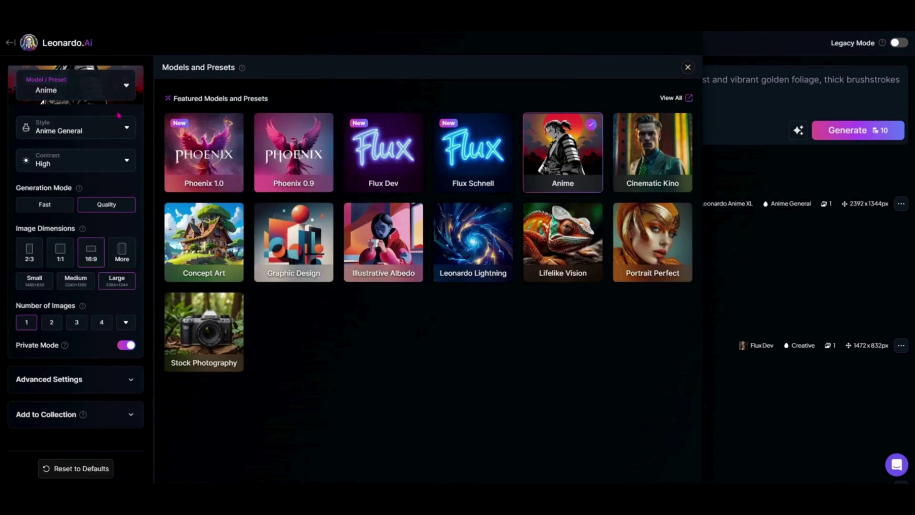
{"action": "left_click", "coordinate": [203, 174]}
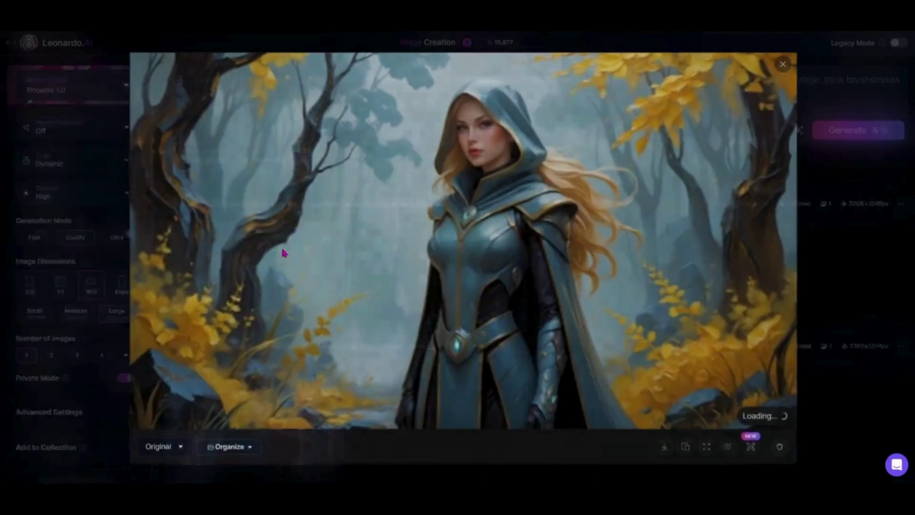
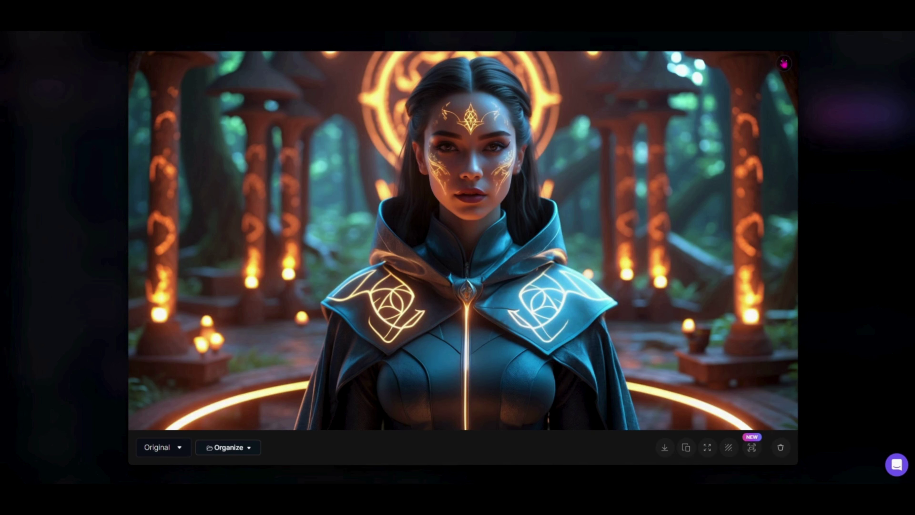
Step: Close the enlarged holographic-cloak mage image and open the Universal Upscaler
{"action": "left_click", "coordinate": [785, 66]}
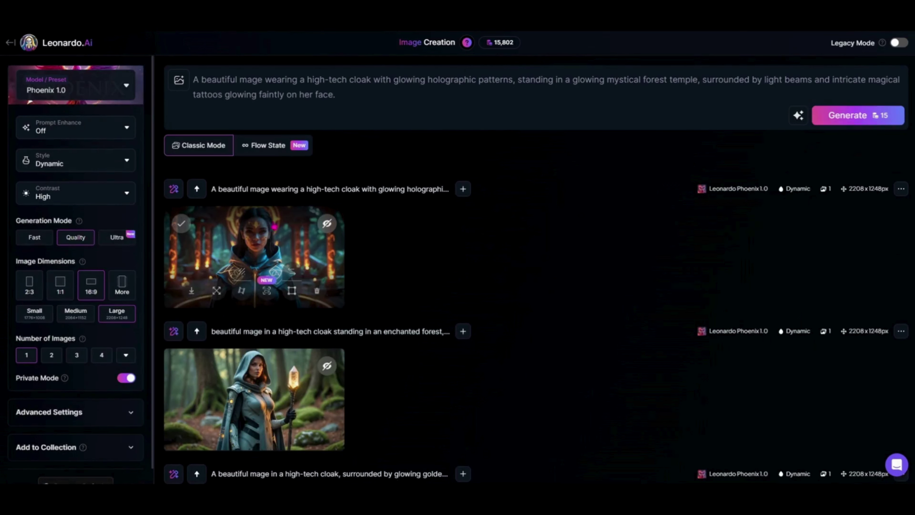
{"action": "left_click", "coordinate": [292, 291]}
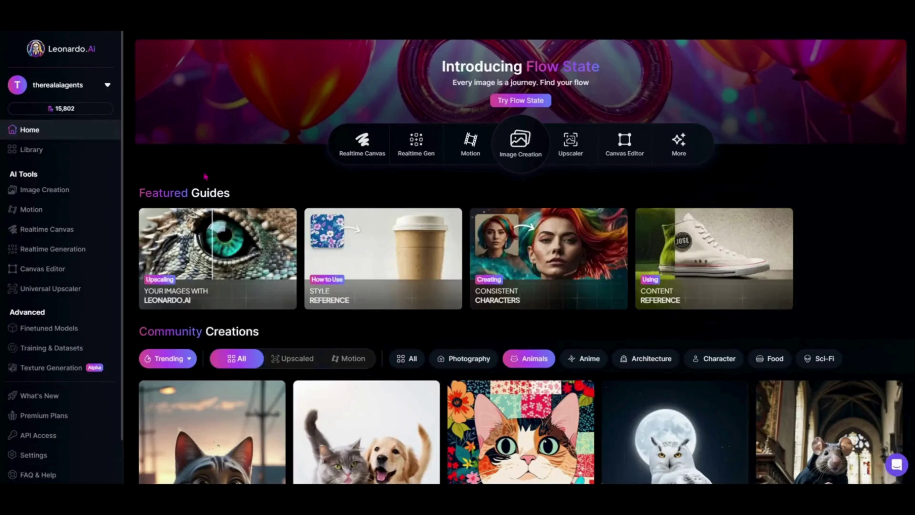
{"action": "left_click", "coordinate": [77, 290]}
{"action": "left_click", "coordinate": [720, 60]}
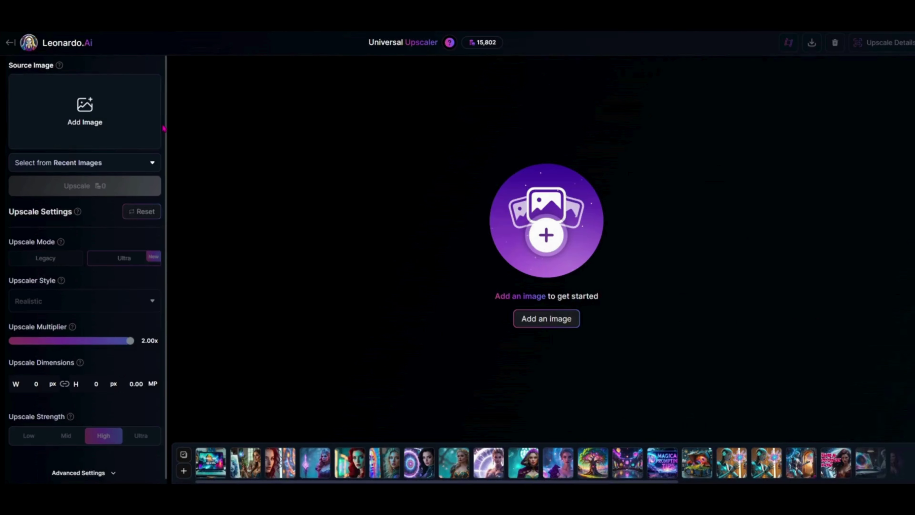
Step: Load the generated forest-temple mage image as the upscaler's source and set the upscale mode to Legacy
{"action": "left_click", "coordinate": [88, 123]}
{"action": "left_click", "coordinate": [303, 77]}
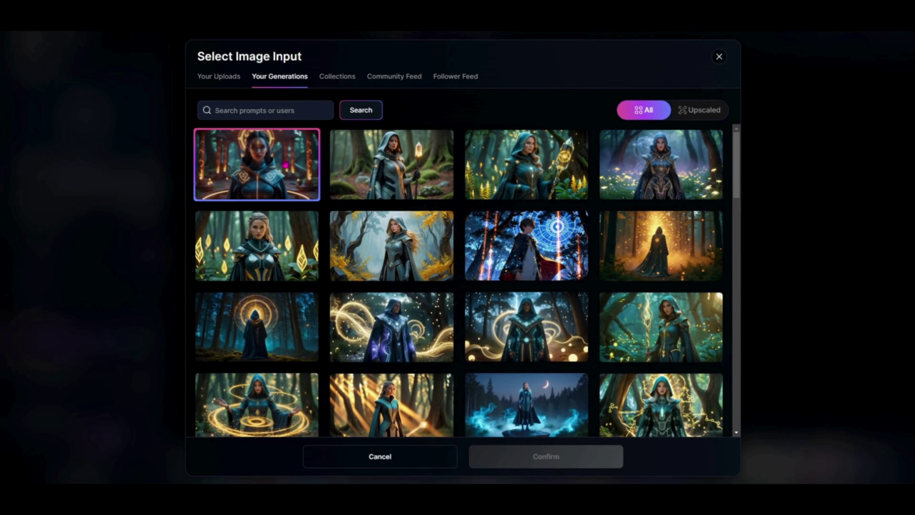
{"action": "left_click", "coordinate": [273, 176]}
{"action": "left_click", "coordinate": [577, 458]}
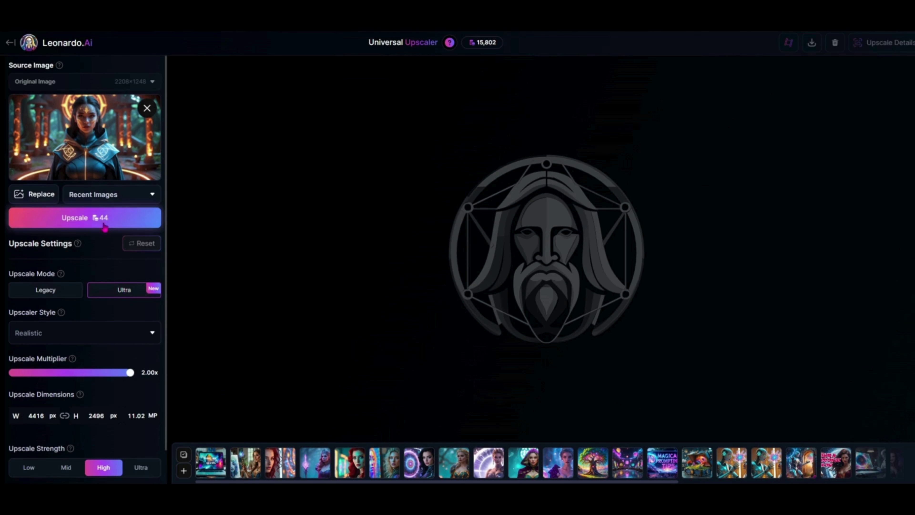
{"action": "left_click", "coordinate": [51, 291]}
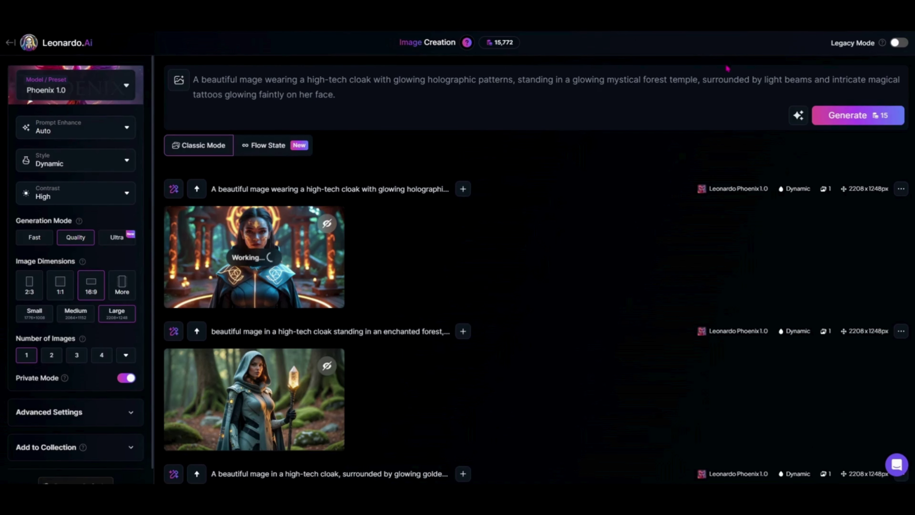
Step: Use Describe With AI on the generated hooded mage among white flowers to replace the current prompt with its description
{"action": "left_click", "coordinate": [798, 115]}
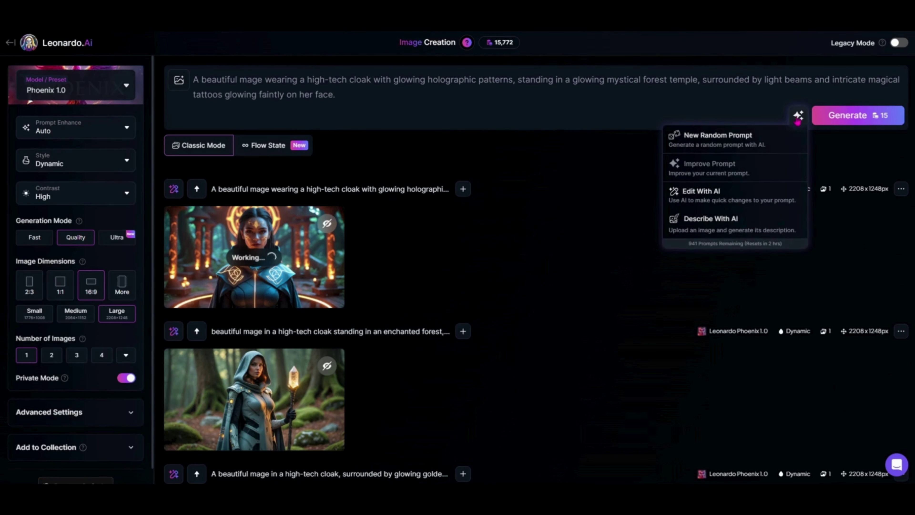
{"action": "left_click", "coordinate": [748, 229]}
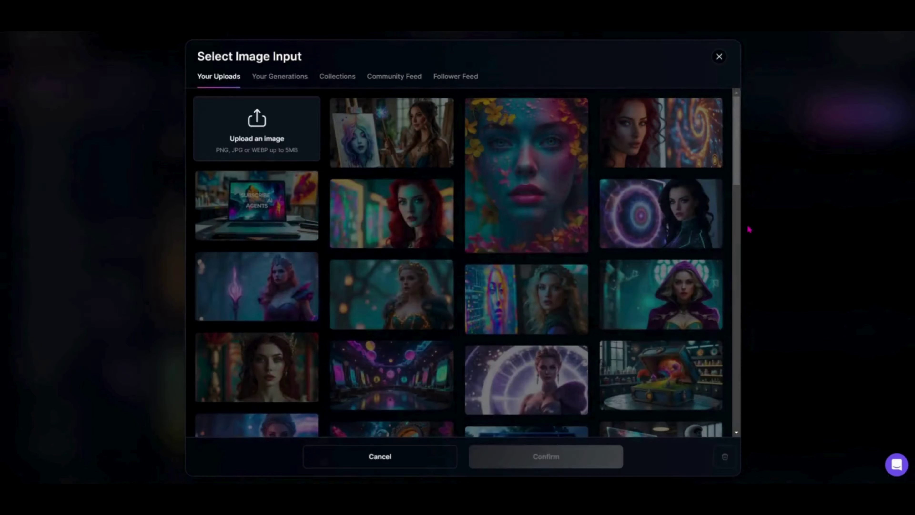
{"action": "left_click", "coordinate": [279, 79]}
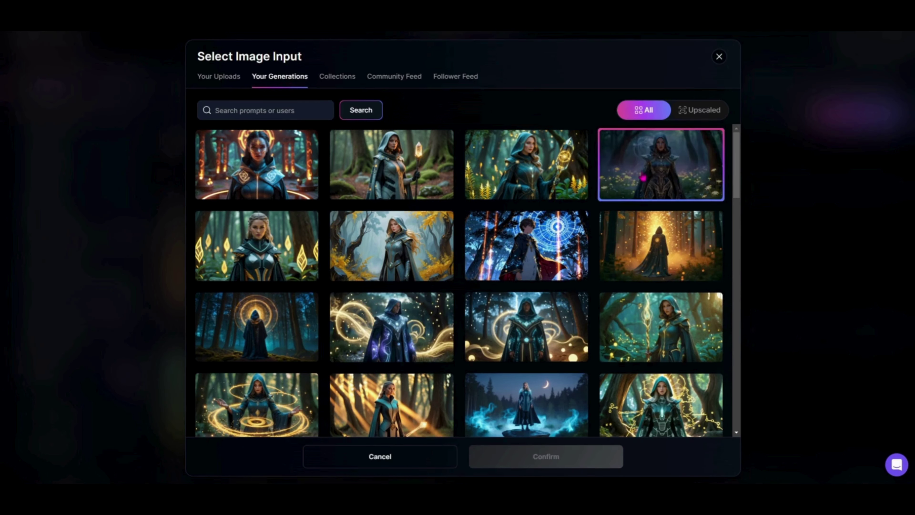
{"action": "left_click", "coordinate": [648, 179]}
{"action": "left_click", "coordinate": [546, 456]}
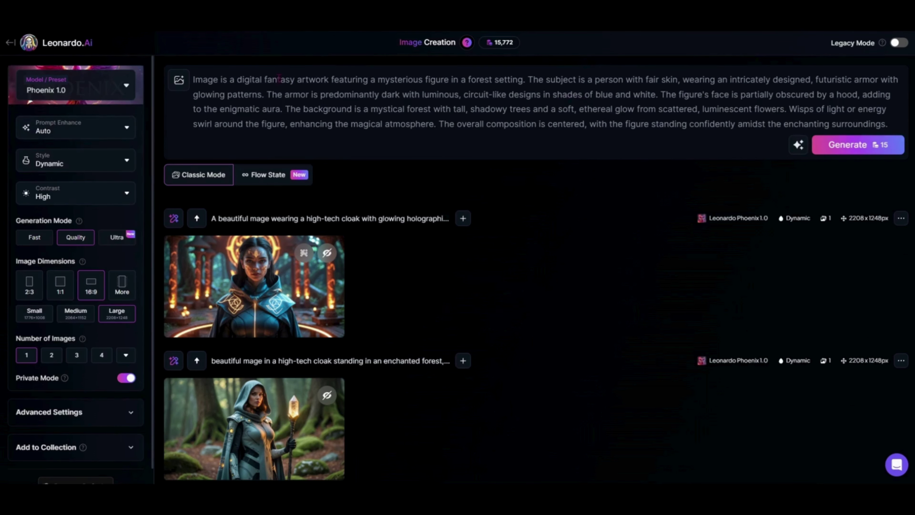
Step: Add the generated hooded mage among white flowers as a Style Reference with High strength
{"action": "left_click", "coordinate": [179, 79]}
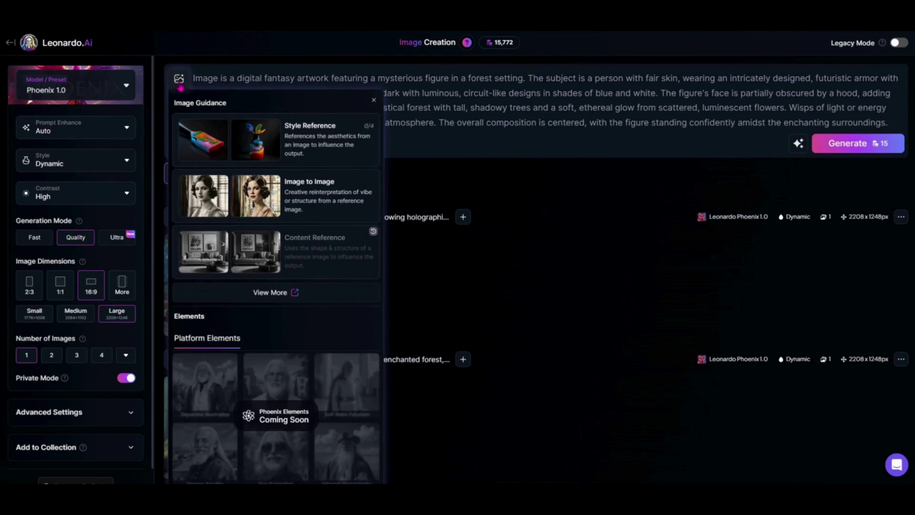
{"action": "left_click", "coordinate": [324, 147]}
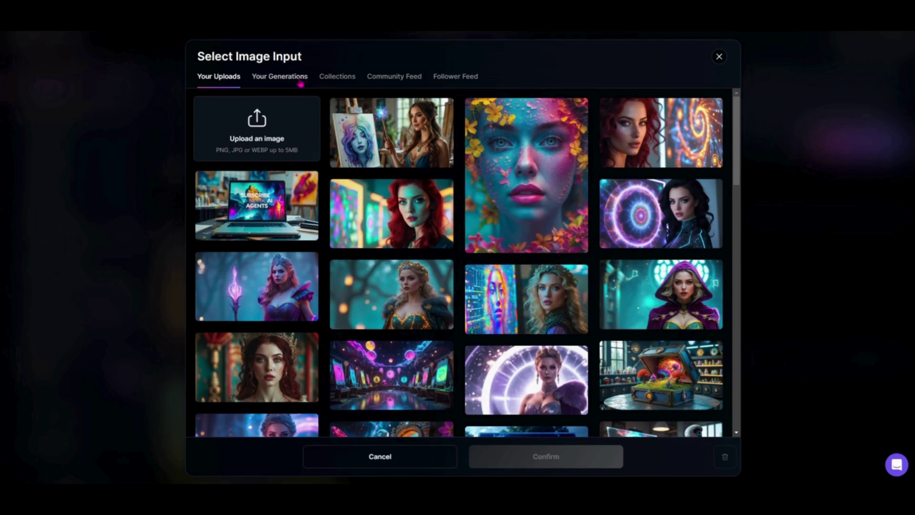
{"action": "left_click", "coordinate": [298, 78]}
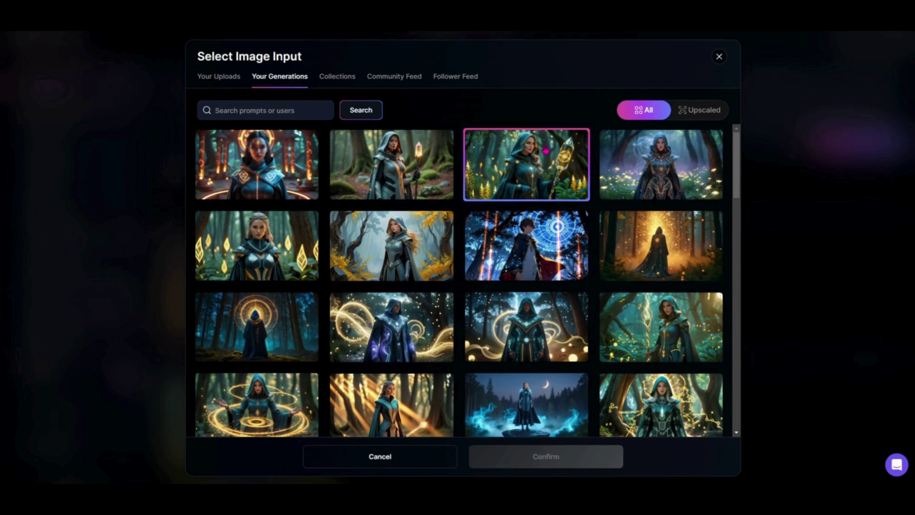
{"action": "left_click", "coordinate": [664, 186]}
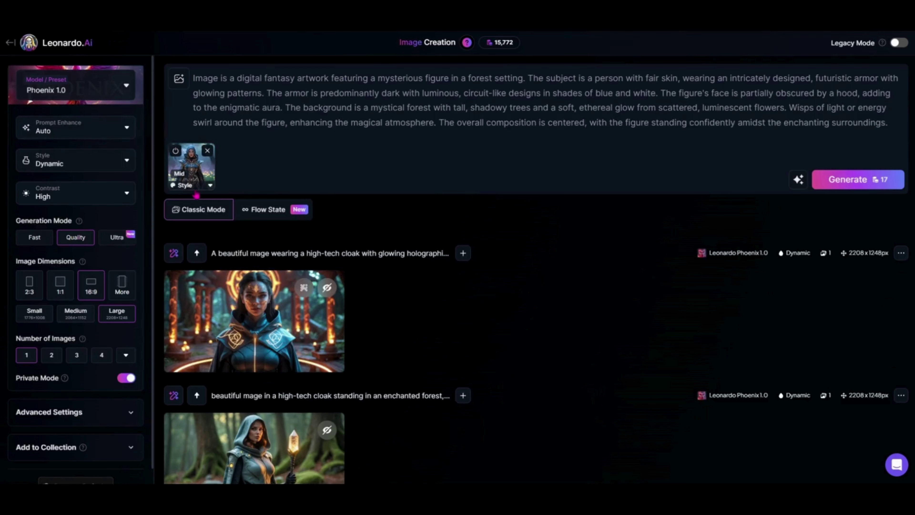
{"action": "left_click", "coordinate": [195, 193]}
{"action": "left_click", "coordinate": [252, 240]}
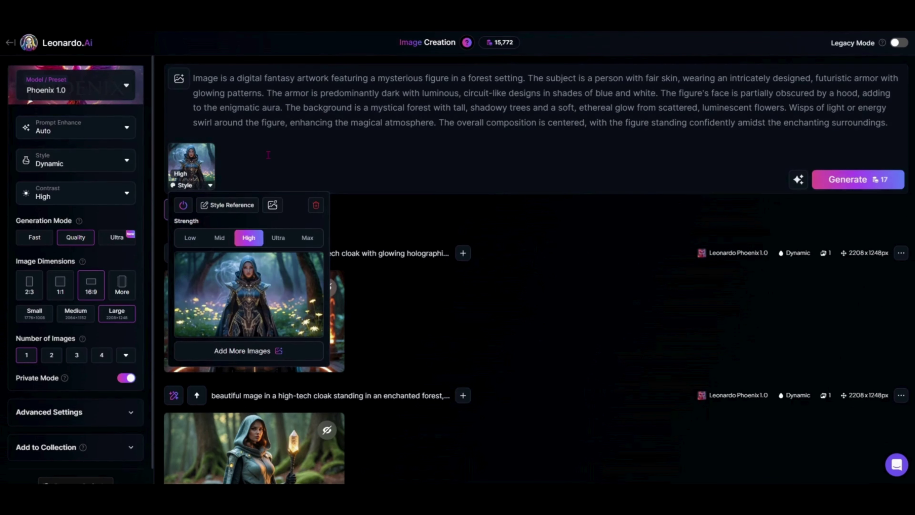
Step: Switch the model to Illustrative Albedo and set the style to Dynamic
{"action": "left_click", "coordinate": [75, 94]}
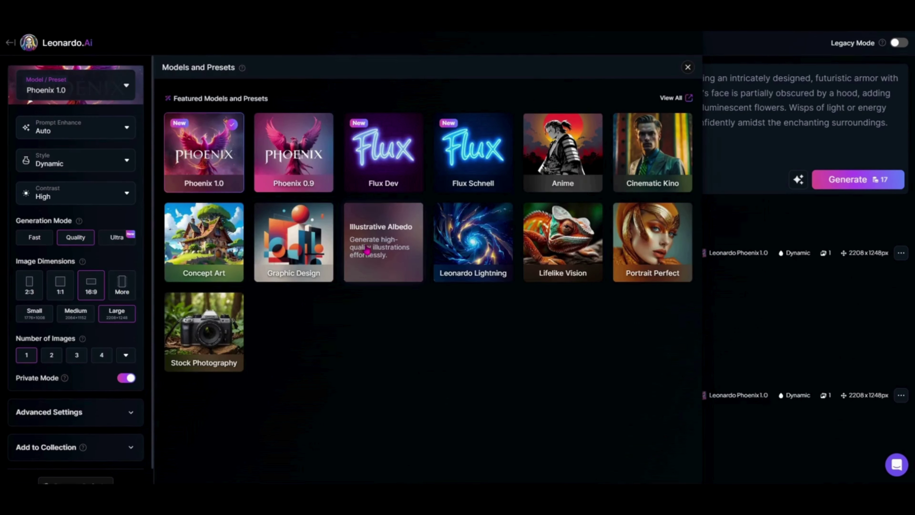
{"action": "left_click", "coordinate": [374, 254]}
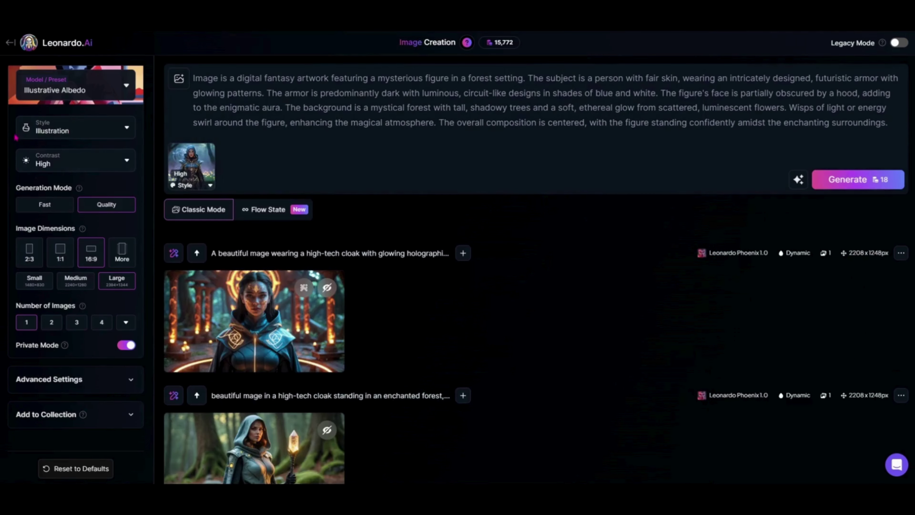
{"action": "left_click", "coordinate": [58, 130]}
{"action": "left_click", "coordinate": [41, 187]}
{"action": "left_click", "coordinate": [368, 143]}
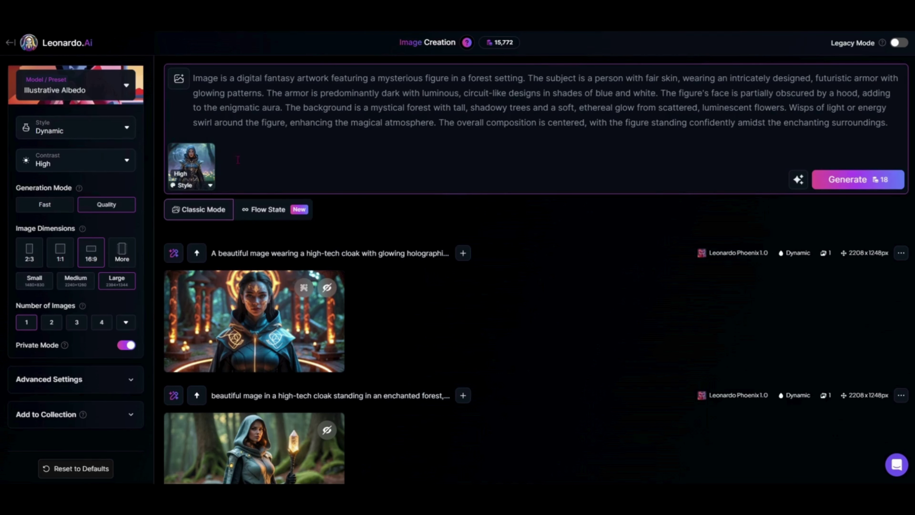
Step: Add the Glowwave and Cosmic Retro platform elements to the generation
{"action": "mouse_move", "coordinate": [196, 177]}
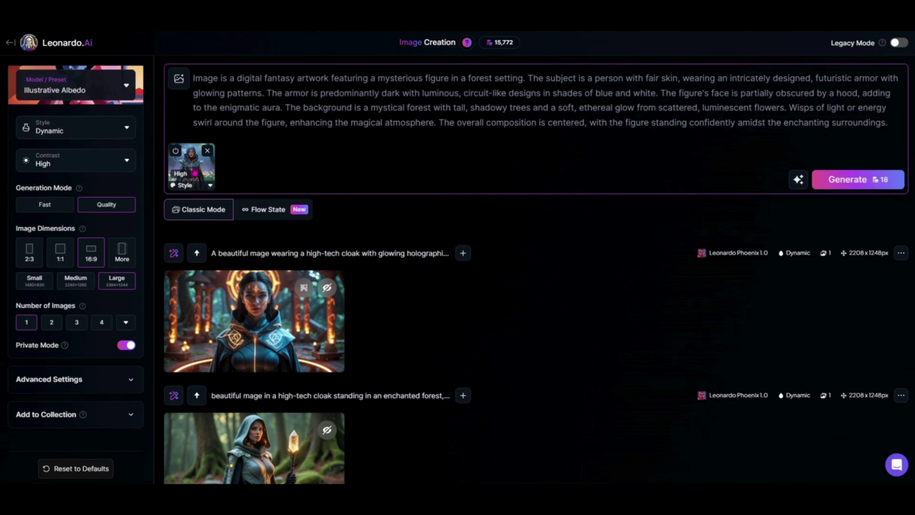
{"action": "left_click", "coordinate": [179, 83]}
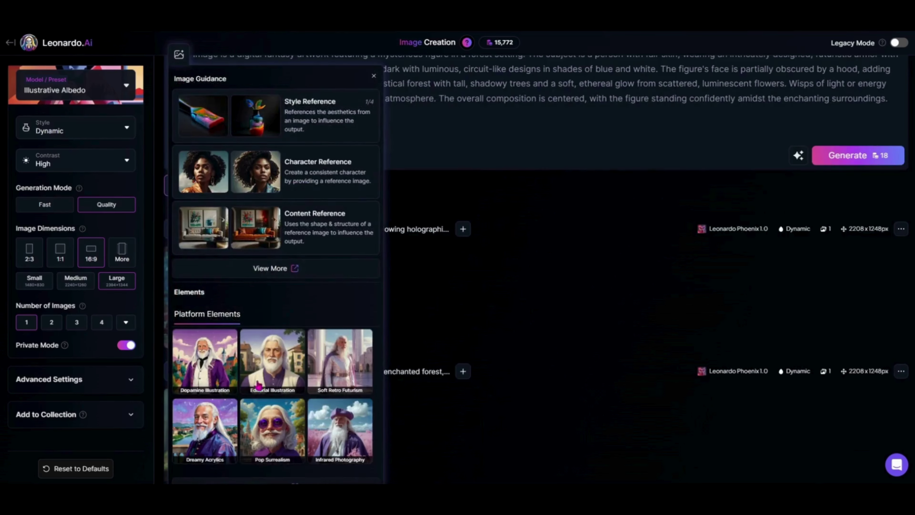
{"action": "scroll", "coordinate": [274, 391], "scroll_direction": "down", "scroll_amount": 3}
{"action": "left_click", "coordinate": [272, 393]}
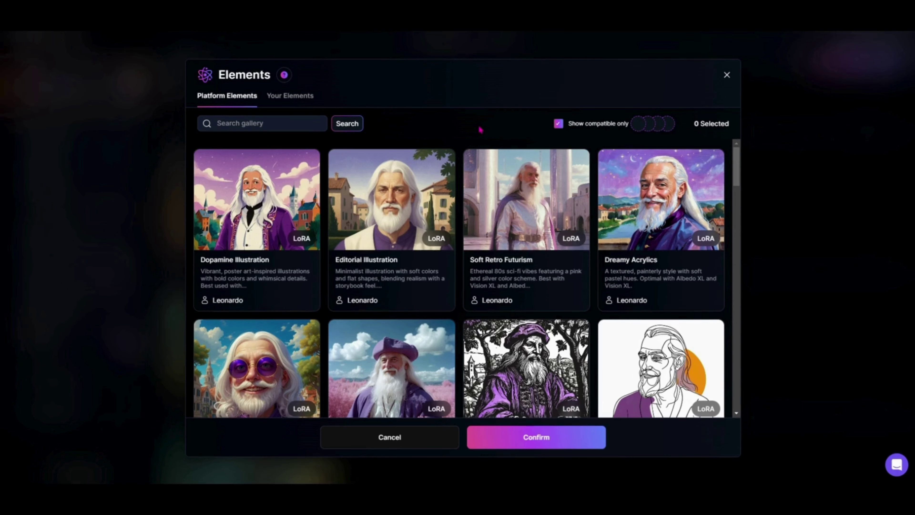
{"action": "scroll", "coordinate": [464, 245], "scroll_direction": "down", "scroll_amount": 10}
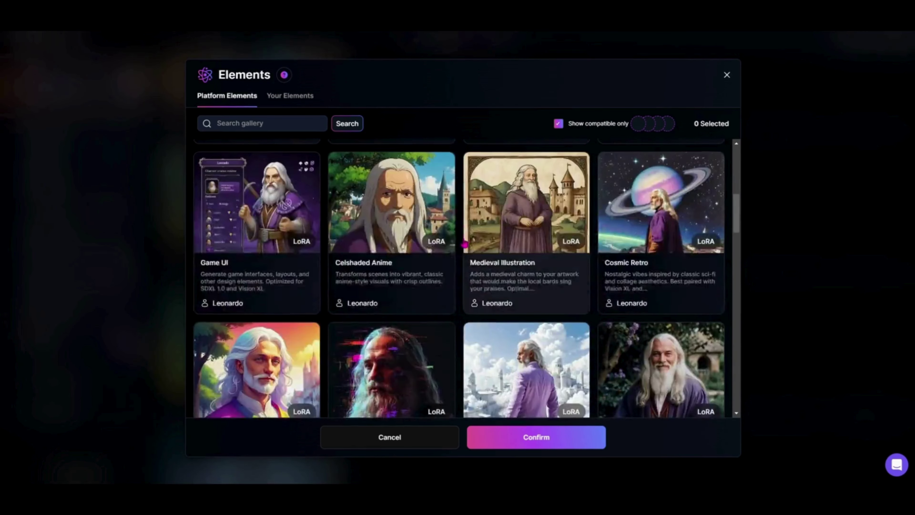
{"action": "scroll", "coordinate": [465, 245], "scroll_direction": "down", "scroll_amount": 10}
{"action": "scroll", "coordinate": [455, 253], "scroll_direction": "down", "scroll_amount": 3}
{"action": "left_click", "coordinate": [253, 238]}
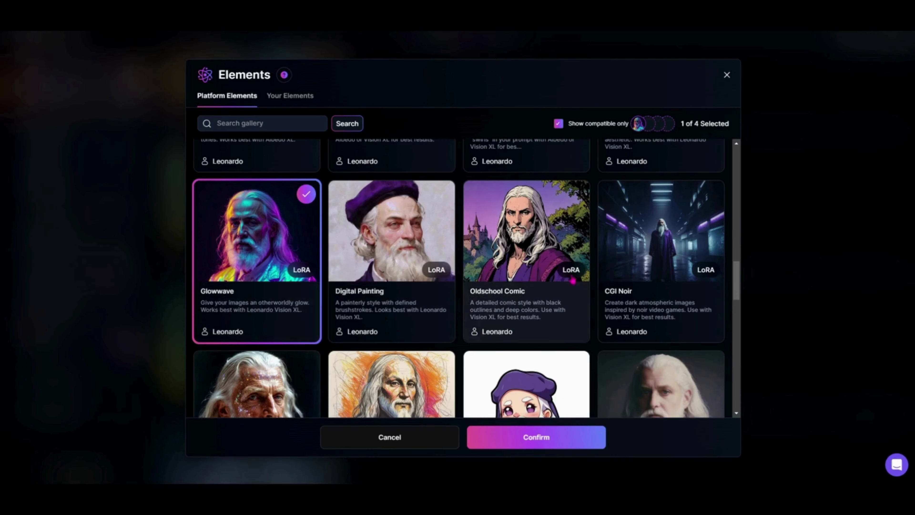
{"action": "scroll", "coordinate": [490, 290], "scroll_direction": "up", "scroll_amount": 10}
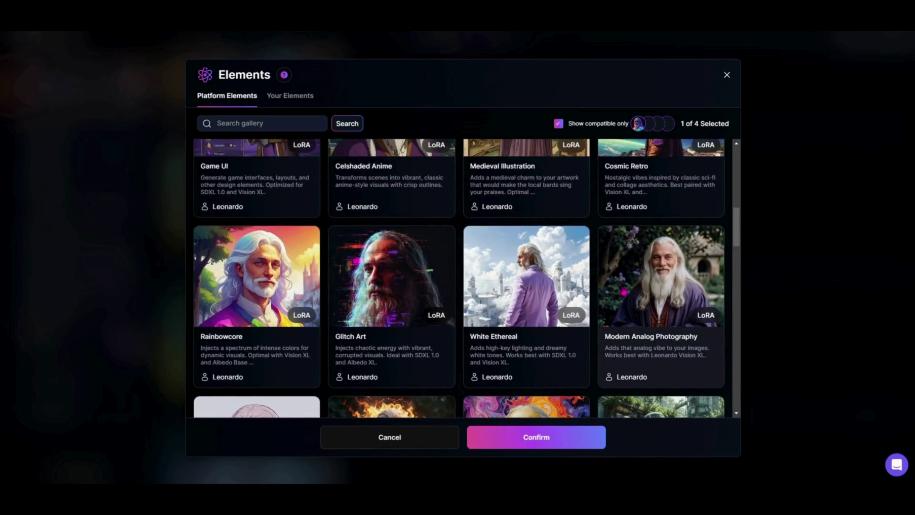
{"action": "scroll", "coordinate": [624, 291], "scroll_direction": "up", "scroll_amount": 5}
{"action": "scroll", "coordinate": [624, 294], "scroll_direction": "up", "scroll_amount": 2}
{"action": "left_click", "coordinate": [657, 330]}
{"action": "left_click", "coordinate": [572, 440]}
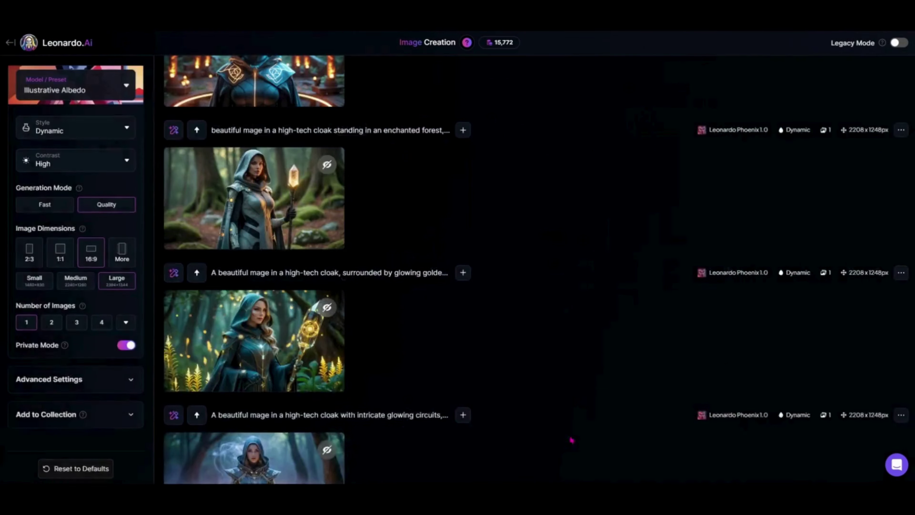
Step: Generate the image with Glowwave strength at 0.30 and Cosmic Retro at 0.20, and inspect the enlarged result
{"action": "scroll", "coordinate": [418, 366], "scroll_direction": "up", "scroll_amount": 5}
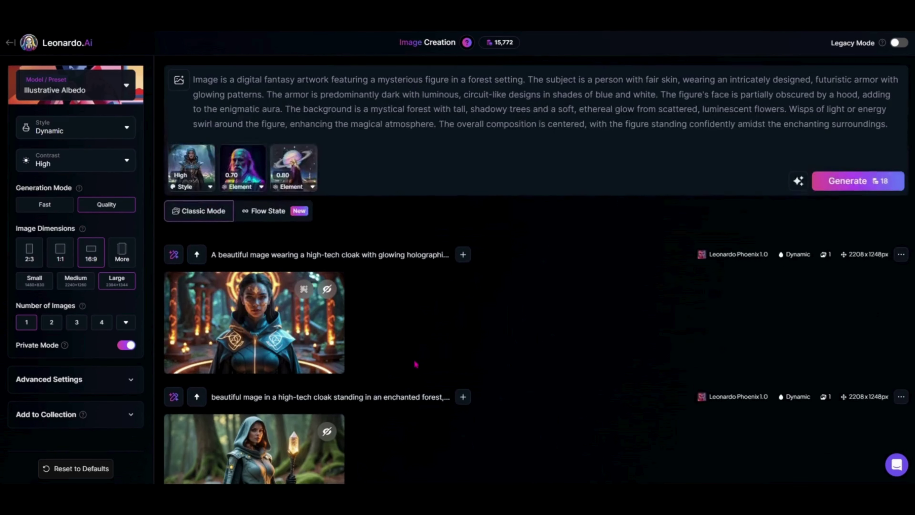
{"action": "left_click", "coordinate": [247, 191]}
{"action": "mouse_move", "coordinate": [307, 235]}
{"action": "left_mouse_down"}
{"action": "mouse_move", "coordinate": [282, 237]}
{"action": "mouse_move", "coordinate": [297, 242]}
{"action": "left_mouse_up"}
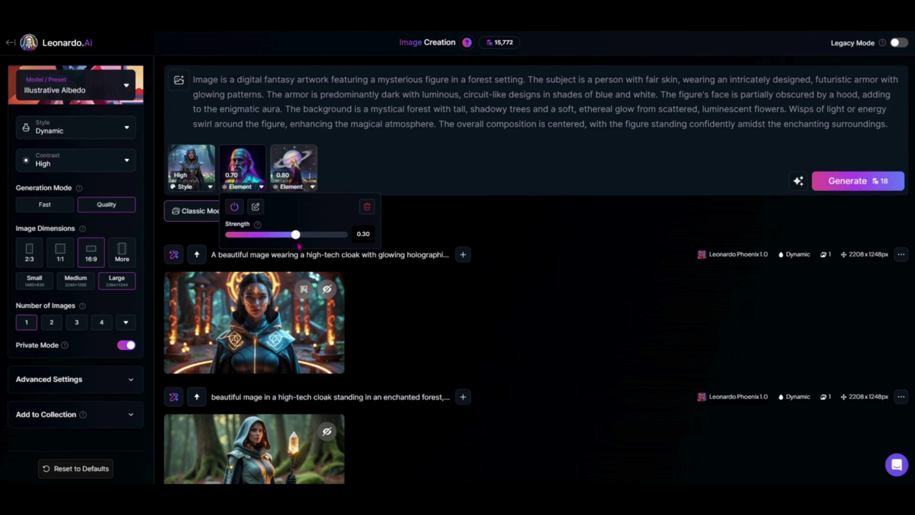
{"action": "left_click", "coordinate": [304, 187]}
{"action": "left_click", "coordinate": [338, 235]}
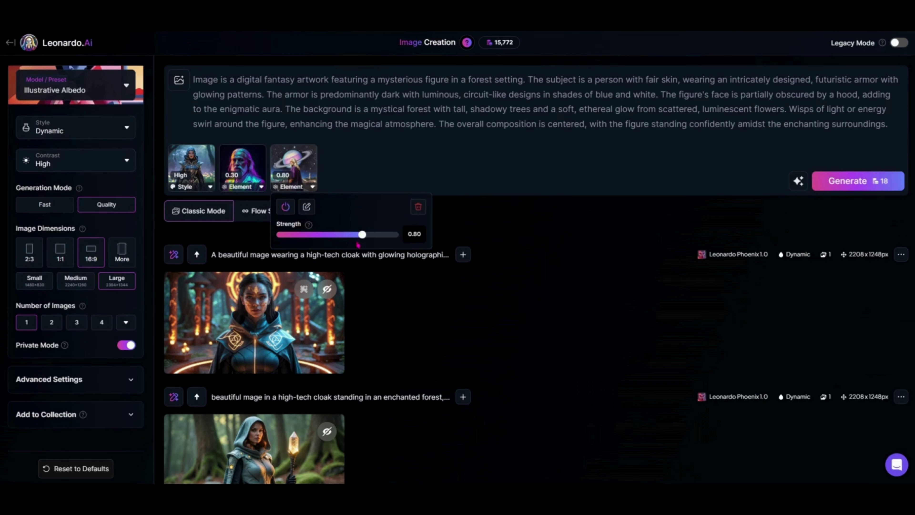
{"action": "key", "text": "ctrl+Return"}
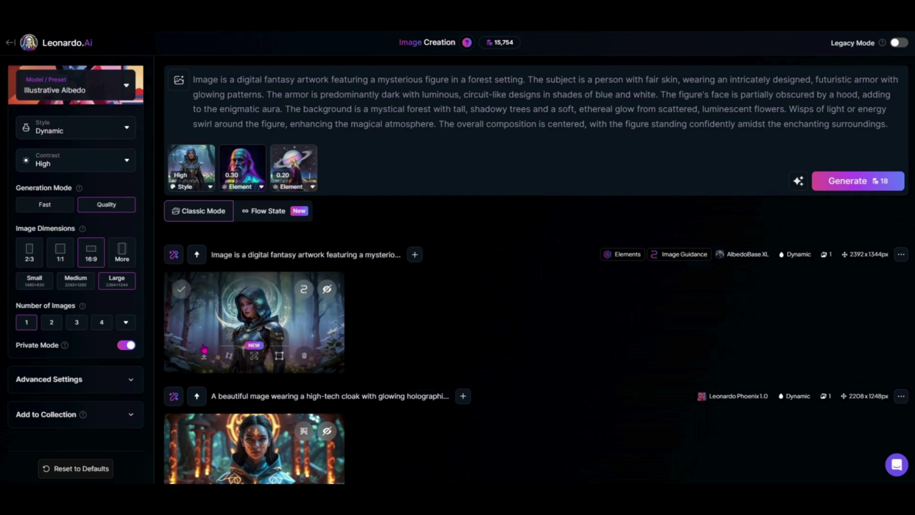
{"action": "left_click", "coordinate": [250, 313]}
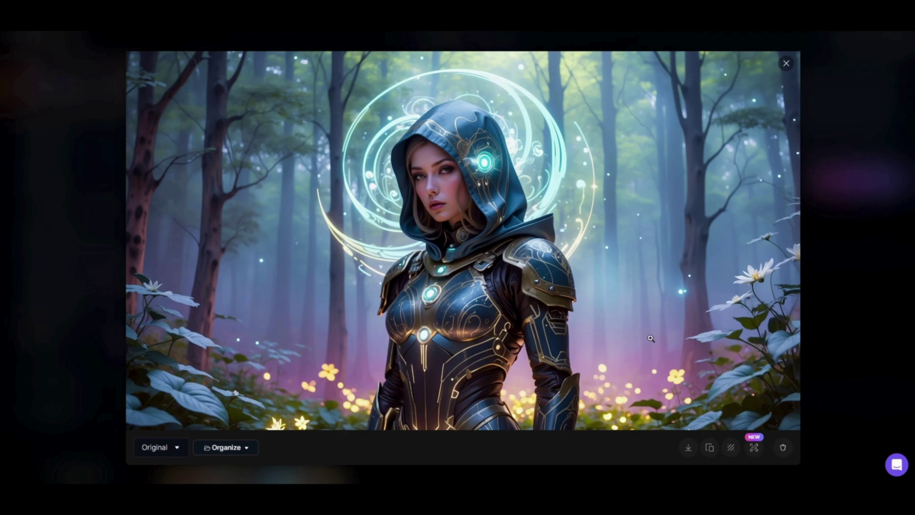
{"action": "key", "text": "Escape"}
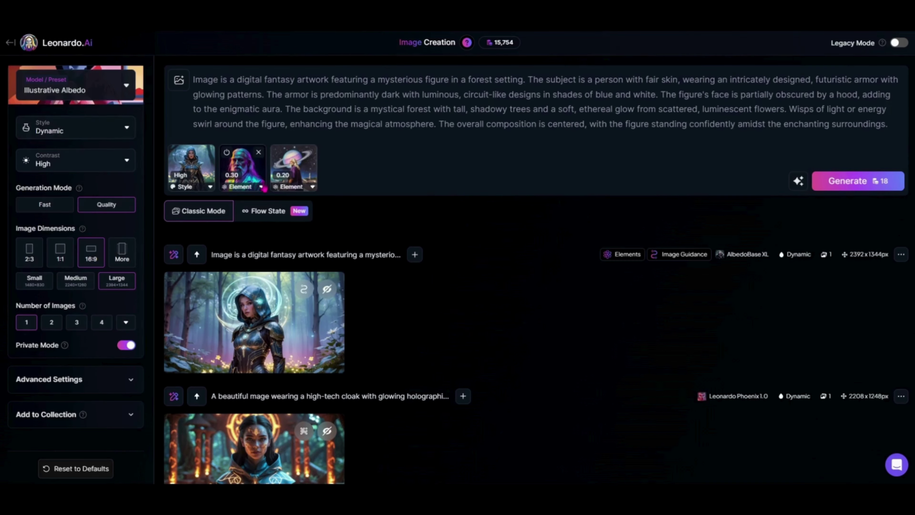
Step: Replace Cosmic Retro with the Rainbowcore element at strength 0.30, set Glowwave to 0.70, and generate the prompt again
{"action": "left_click", "coordinate": [310, 152]}
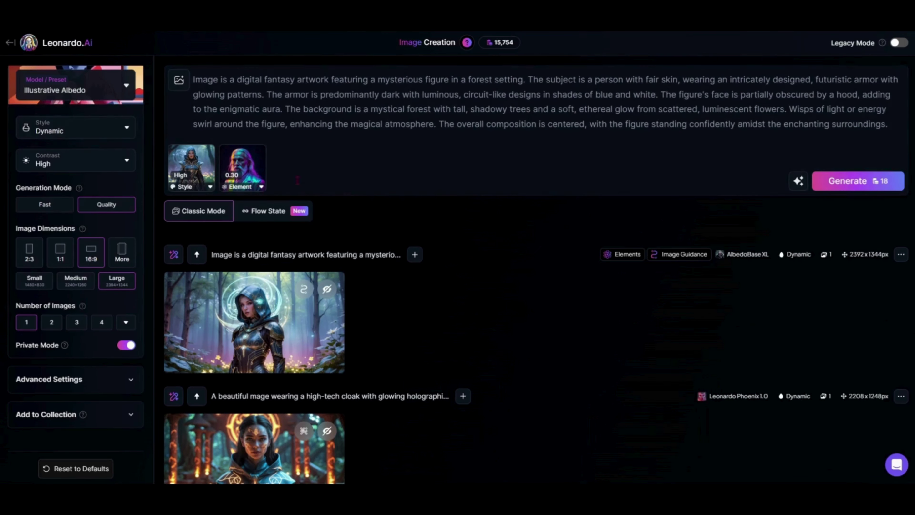
{"action": "left_click", "coordinate": [235, 186]}
{"action": "scroll", "coordinate": [273, 304], "scroll_direction": "down", "scroll_amount": 5}
{"action": "left_click", "coordinate": [307, 240]}
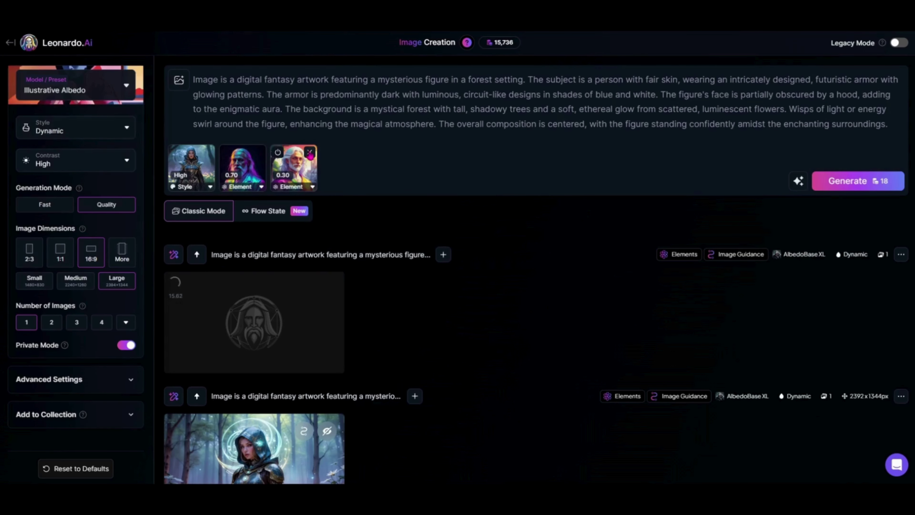
{"action": "left_click", "coordinate": [863, 180]}
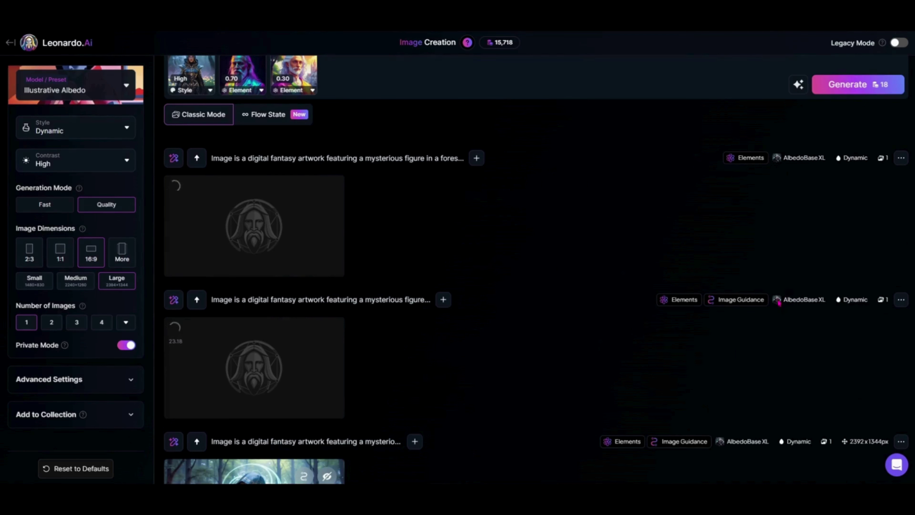
Step: Check the image guidance and elements used by the queued generations, and look over the newest results
{"action": "mouse_move", "coordinate": [751, 309]}
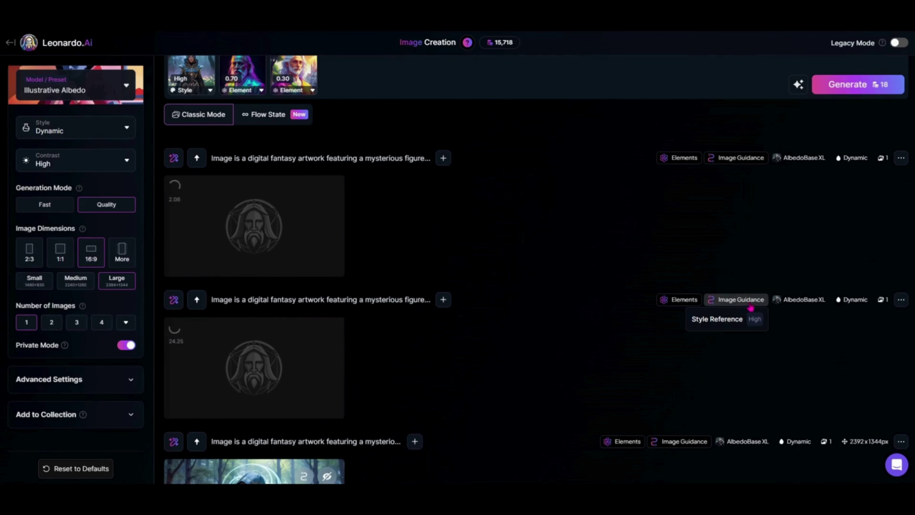
{"action": "scroll", "coordinate": [734, 275], "scroll_direction": "up", "scroll_amount": 3}
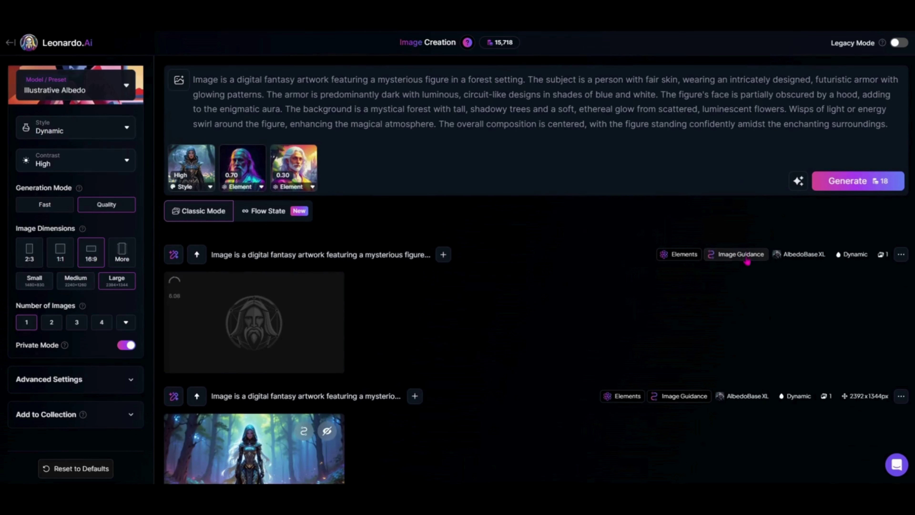
{"action": "mouse_move", "coordinate": [749, 260]}
{"action": "mouse_move", "coordinate": [683, 258]}
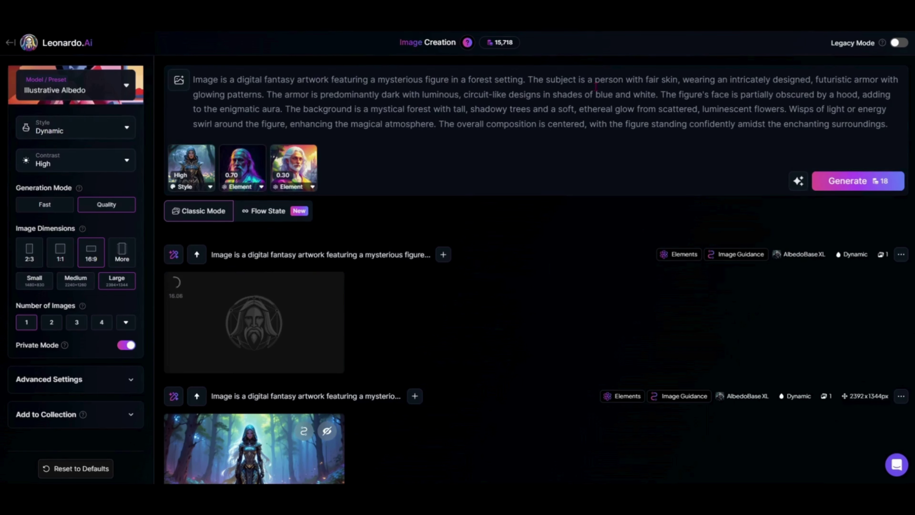
{"action": "scroll", "coordinate": [285, 357], "scroll_direction": "down", "scroll_amount": 3}
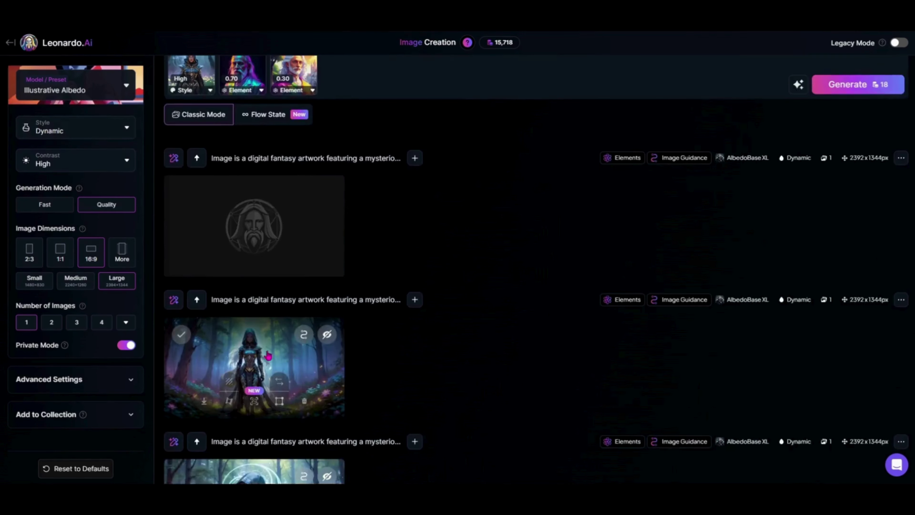
Step: Inspect the enlarged image of the hooded mage generated with the Glowwave and Rainbowcore elements
{"action": "left_click", "coordinate": [263, 353]}
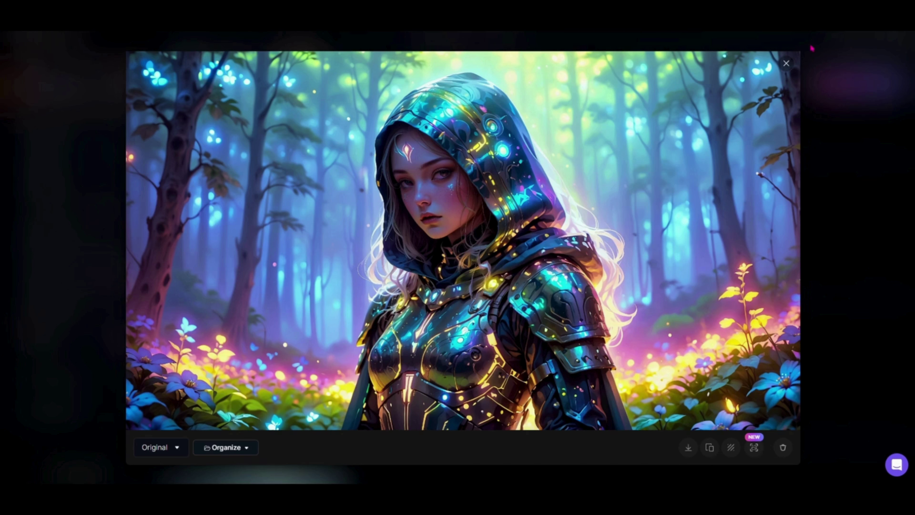
{"action": "left_click", "coordinate": [787, 64]}
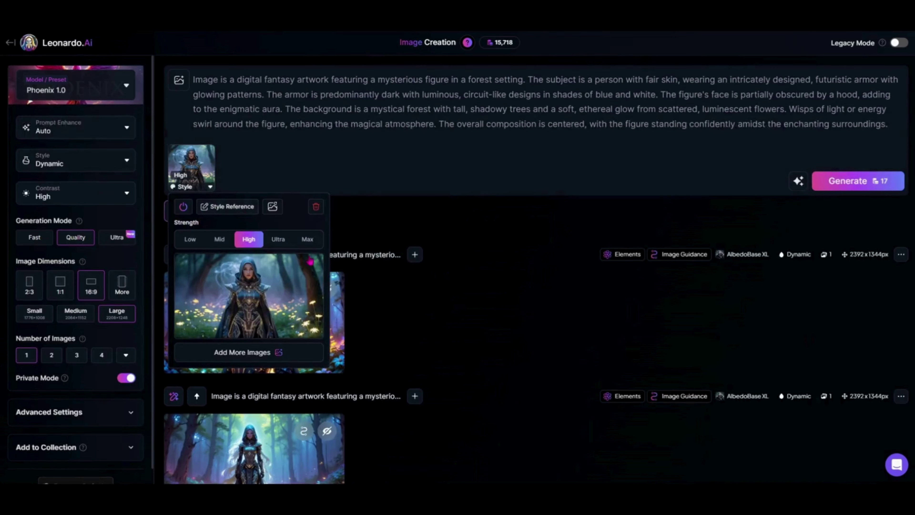
Step: Replace the hooded-figure style reference with the pink and teal neon salon interior from the earlier generations
{"action": "left_click", "coordinate": [317, 205]}
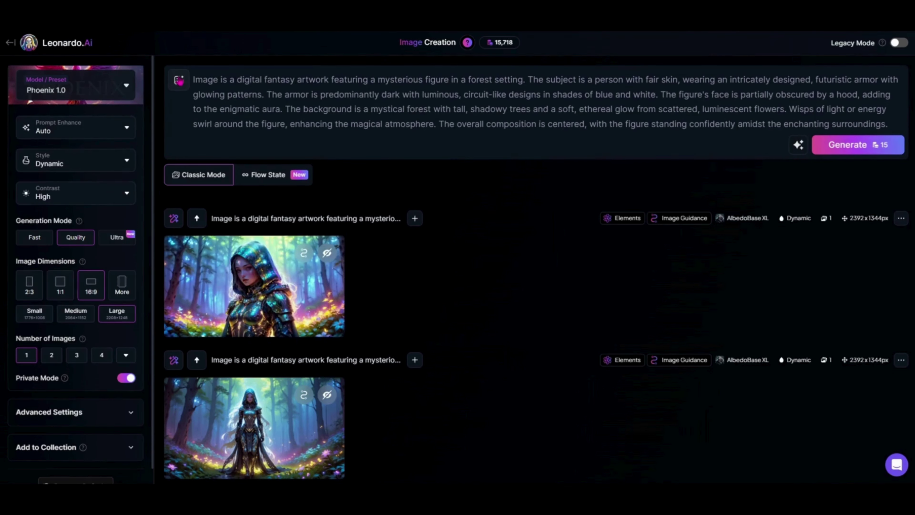
{"action": "left_click", "coordinate": [179, 80]}
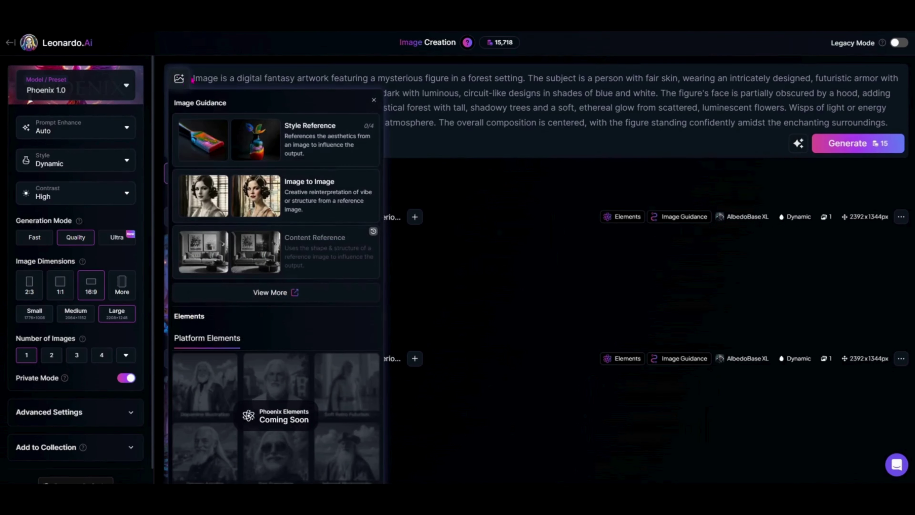
{"action": "left_click", "coordinate": [314, 146]}
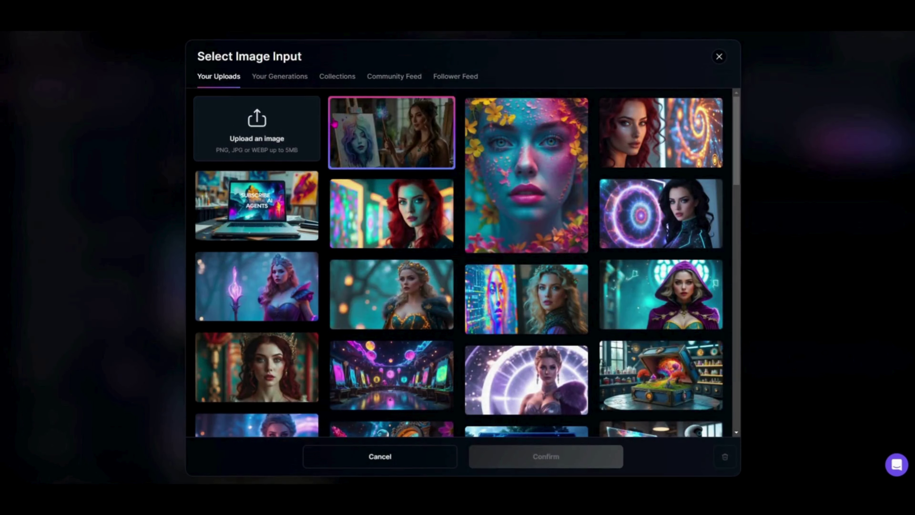
{"action": "left_click", "coordinate": [284, 76]}
{"action": "scroll", "coordinate": [526, 237], "scroll_direction": "down", "scroll_amount": 5}
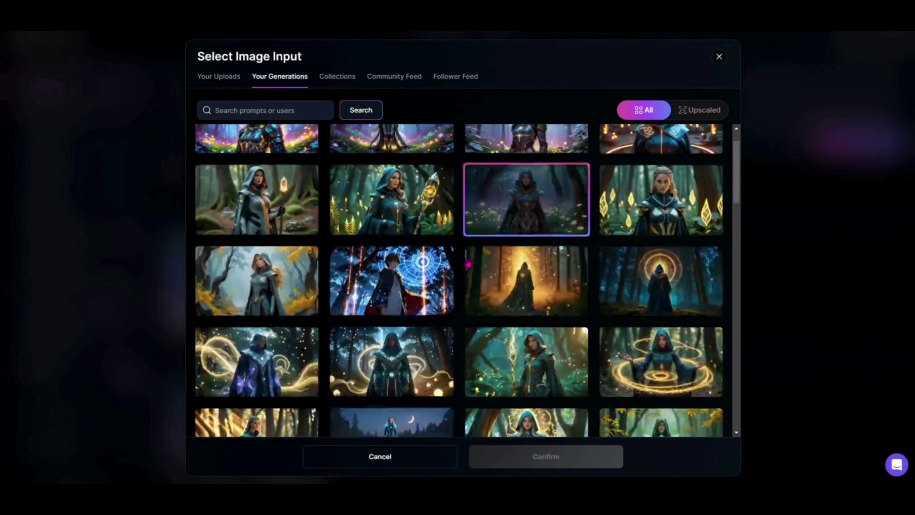
{"action": "scroll", "coordinate": [526, 238], "scroll_direction": "down", "scroll_amount": 15}
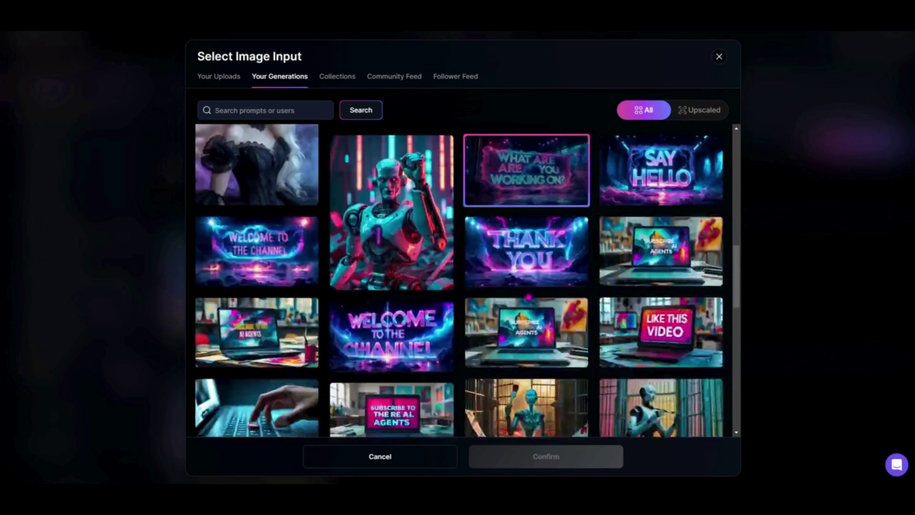
{"action": "scroll", "coordinate": [551, 320], "scroll_direction": "down", "scroll_amount": 10}
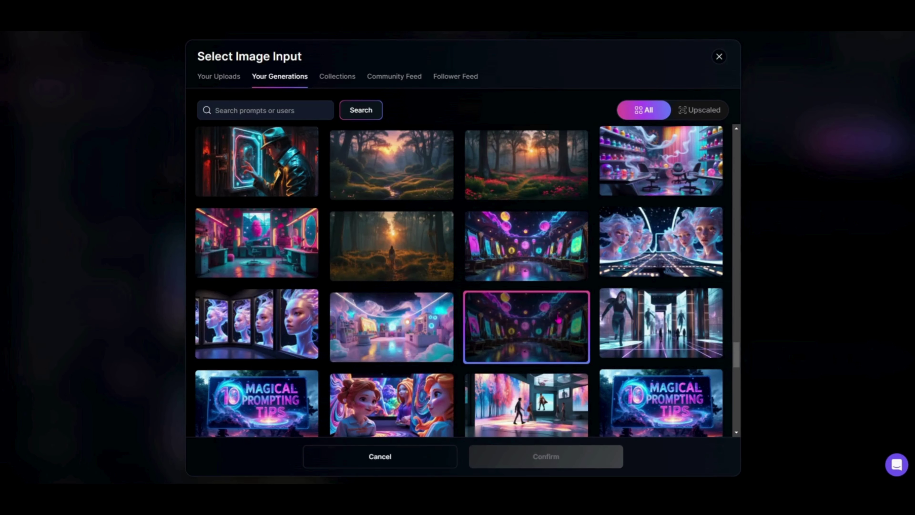
{"action": "left_click", "coordinate": [260, 248]}
Step: Generate the image with style reference strength High, then turn Prompt Enhance off and generate again
{"action": "left_click", "coordinate": [210, 188]}
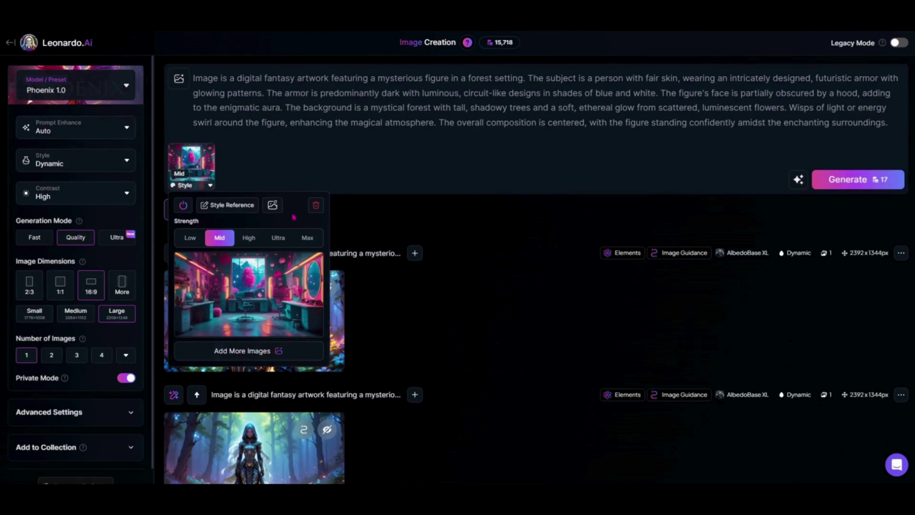
{"action": "left_click", "coordinate": [249, 237]}
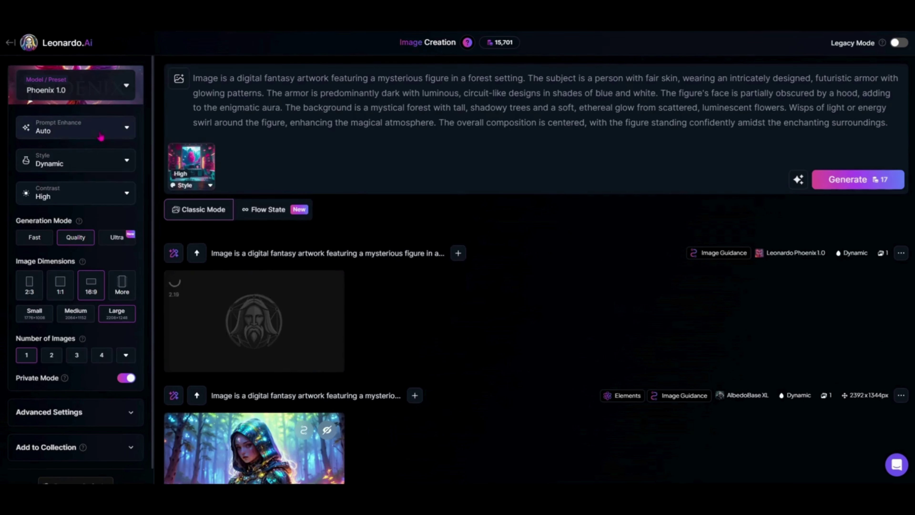
{"action": "left_click", "coordinate": [102, 136]}
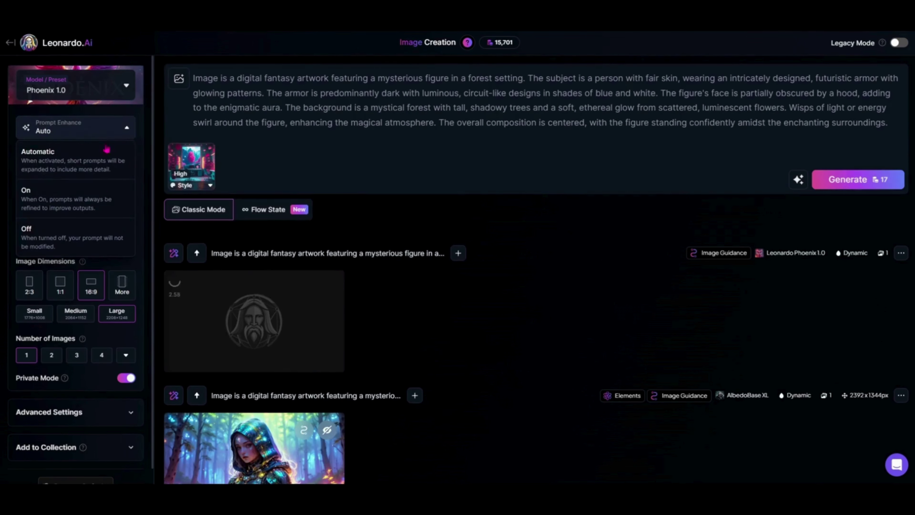
{"action": "left_click", "coordinate": [92, 234]}
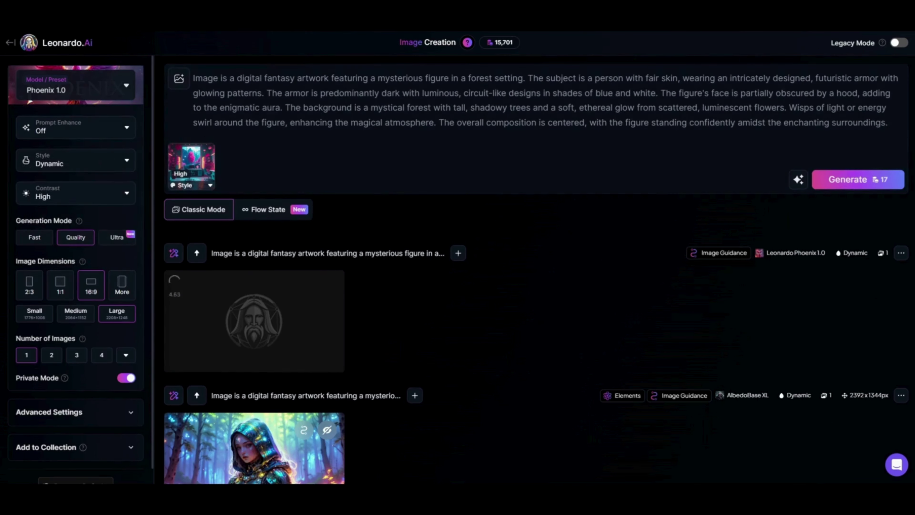
{"action": "left_click", "coordinate": [881, 182]}
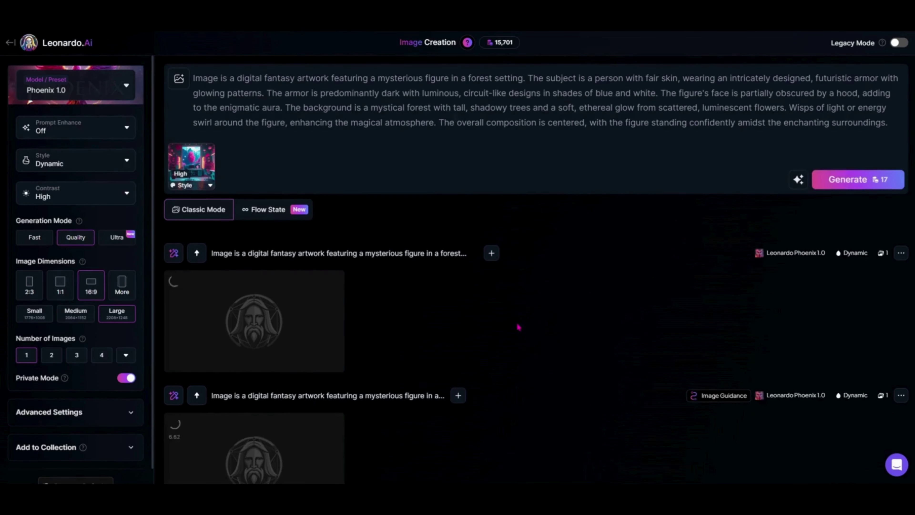
Step: Expand the prompt of the first salon-styled generation and inspect its enlarged image
{"action": "scroll", "coordinate": [517, 329], "scroll_direction": "down", "scroll_amount": 2}
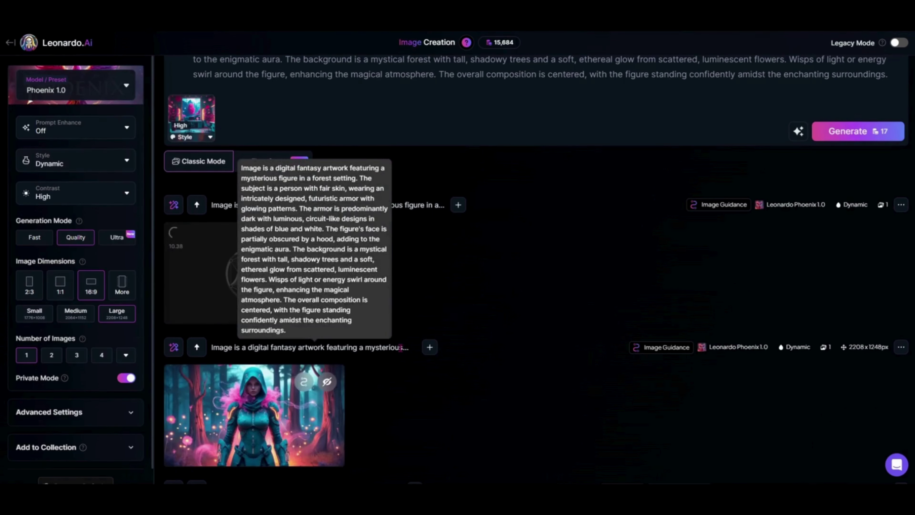
{"action": "left_click", "coordinate": [388, 349]}
{"action": "scroll", "coordinate": [388, 349], "scroll_direction": "down", "scroll_amount": 3}
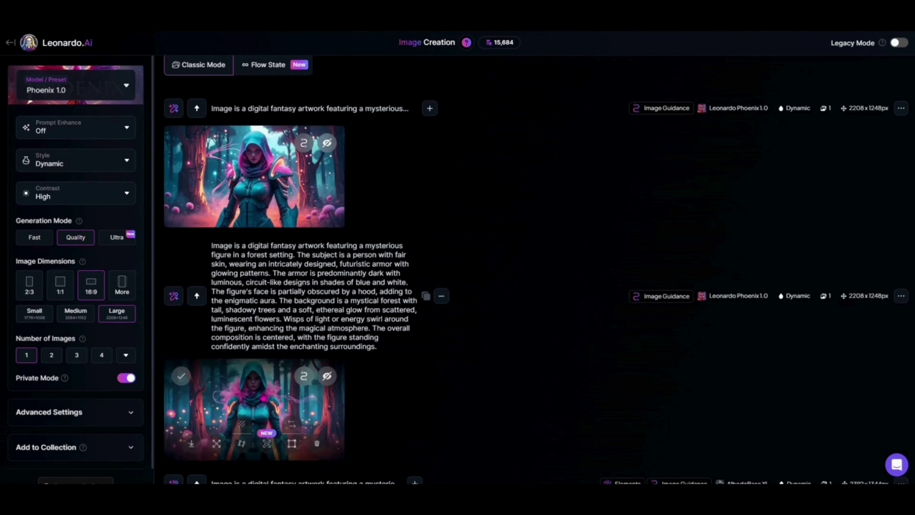
{"action": "left_click", "coordinate": [254, 400]}
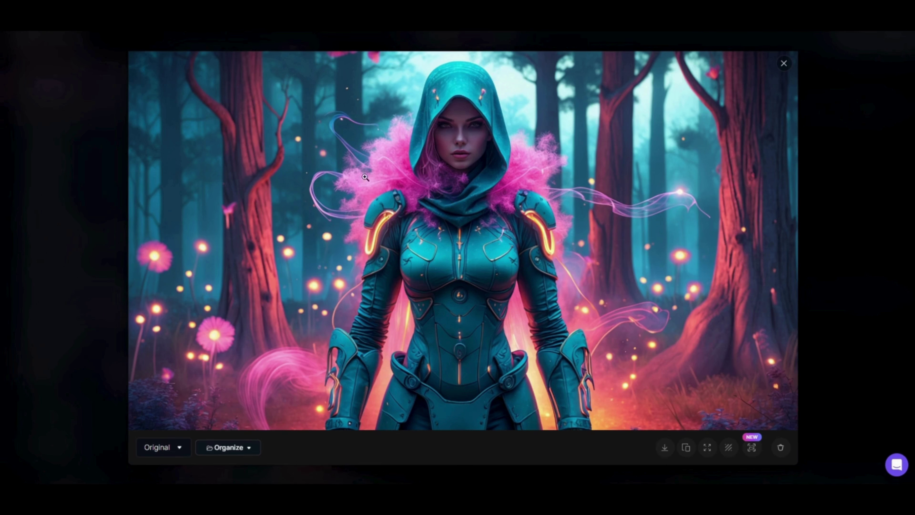
{"action": "left_click", "coordinate": [784, 63]}
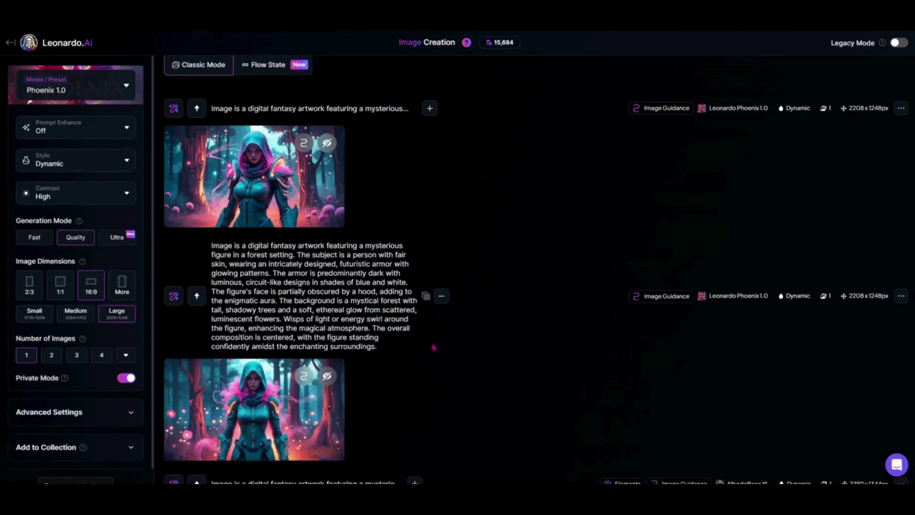
Step: Review the salon style reference image and its strength setting
{"action": "scroll", "coordinate": [440, 290], "scroll_direction": "up", "scroll_amount": 3}
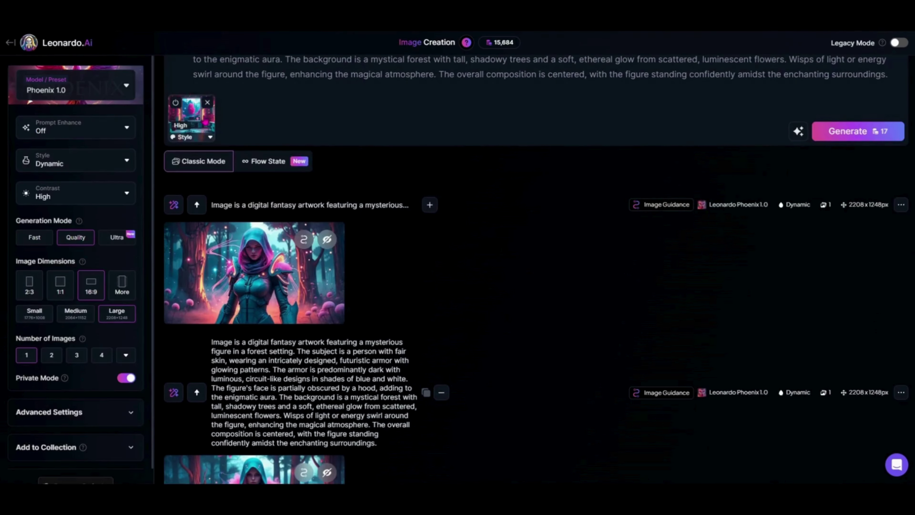
{"action": "left_click", "coordinate": [191, 109]}
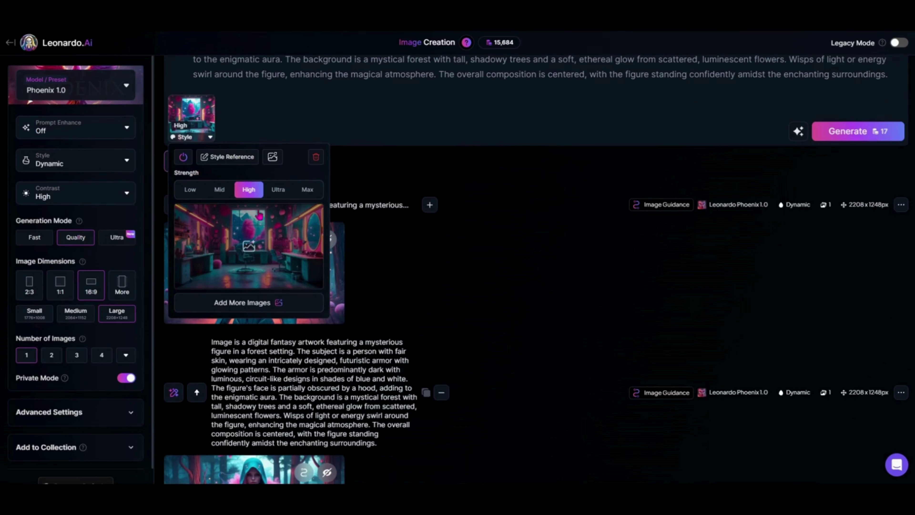
{"action": "left_click", "coordinate": [512, 328]}
Step: Compare the two salon-styled results and inspect the enlarged image generated with Prompt Enhance off
{"action": "scroll", "coordinate": [508, 337], "scroll_direction": "up", "scroll_amount": 1}
{"action": "scroll", "coordinate": [508, 337], "scroll_direction": "down", "scroll_amount": 1}
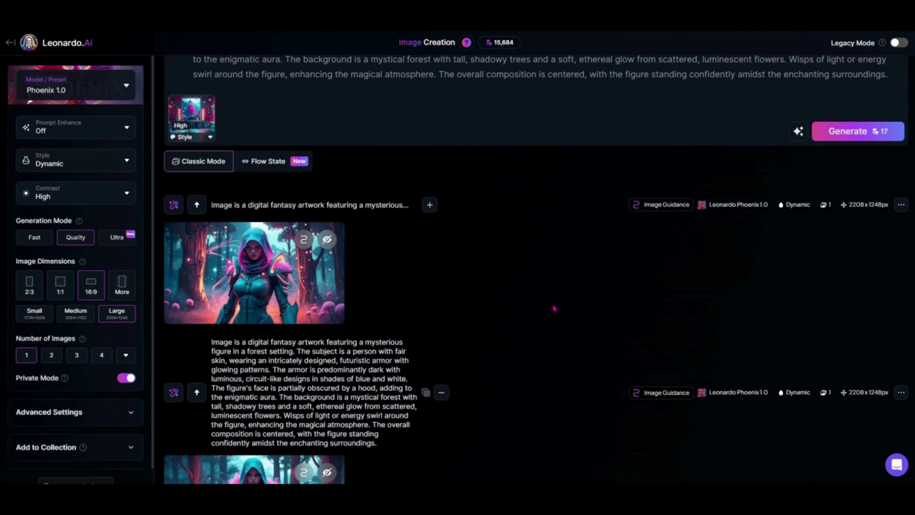
{"action": "scroll", "coordinate": [397, 392], "scroll_direction": "down", "scroll_amount": 1}
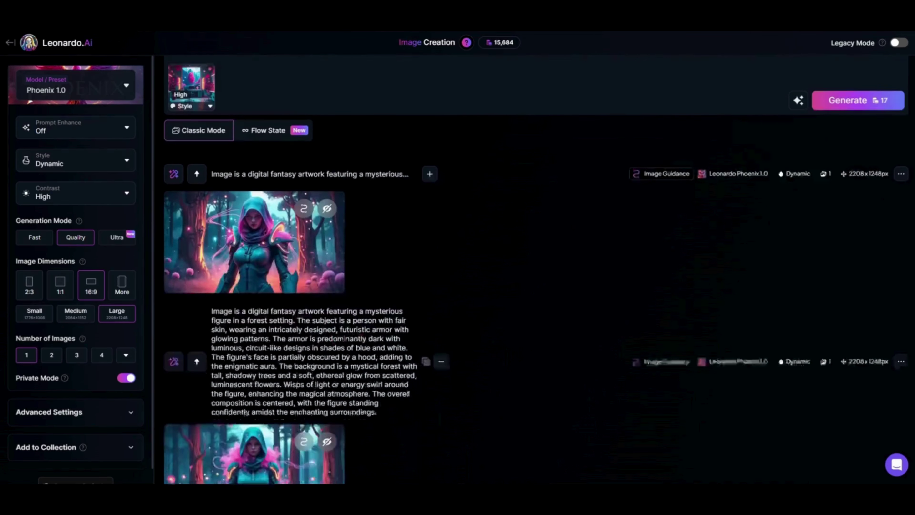
{"action": "scroll", "coordinate": [255, 436], "scroll_direction": "up", "scroll_amount": 1}
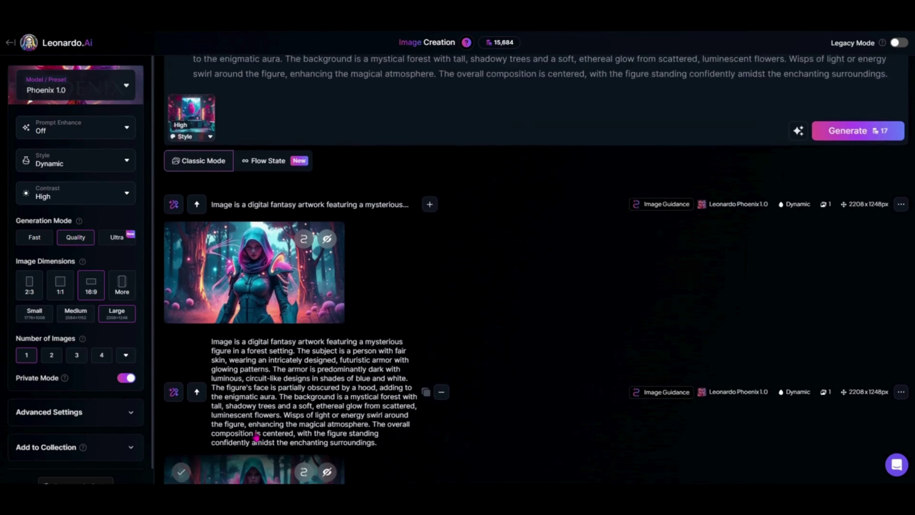
{"action": "scroll", "coordinate": [255, 436], "scroll_direction": "down", "scroll_amount": 2}
{"action": "scroll", "coordinate": [255, 436], "scroll_direction": "up", "scroll_amount": 3}
{"action": "left_click", "coordinate": [261, 336]}
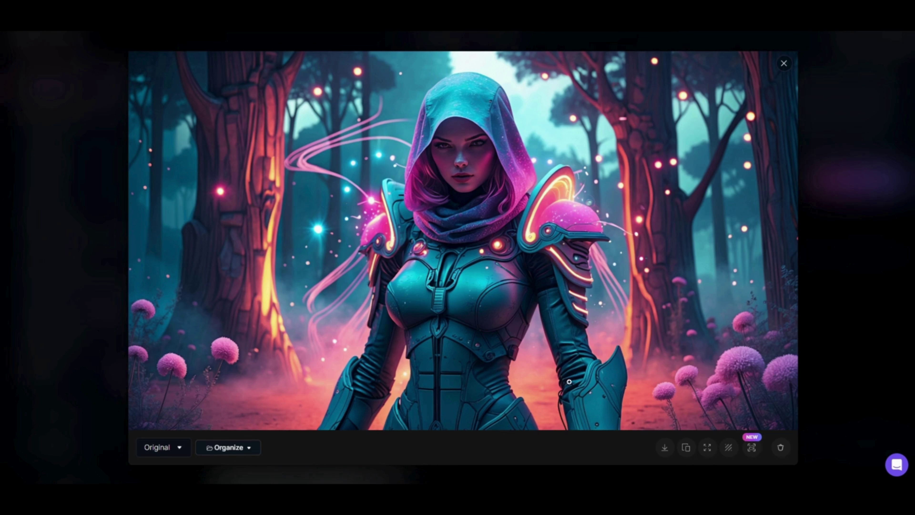
{"action": "key", "text": "Escape"}
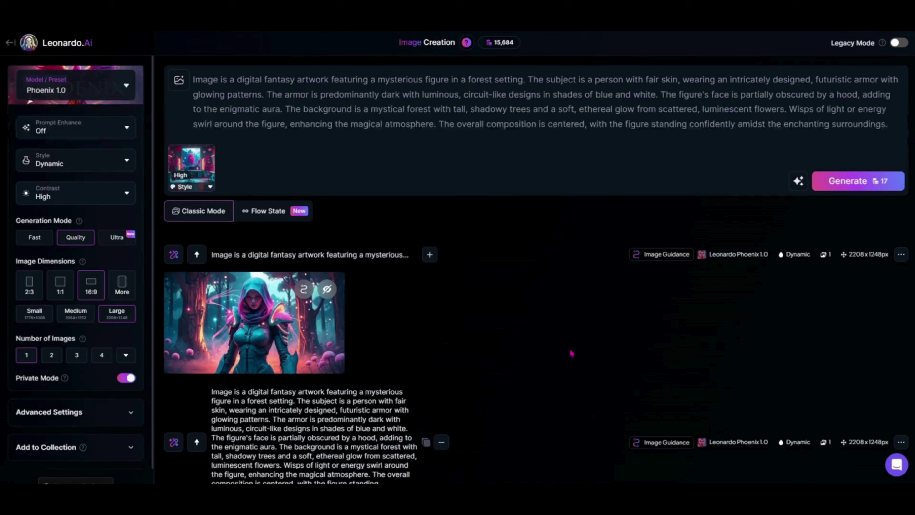